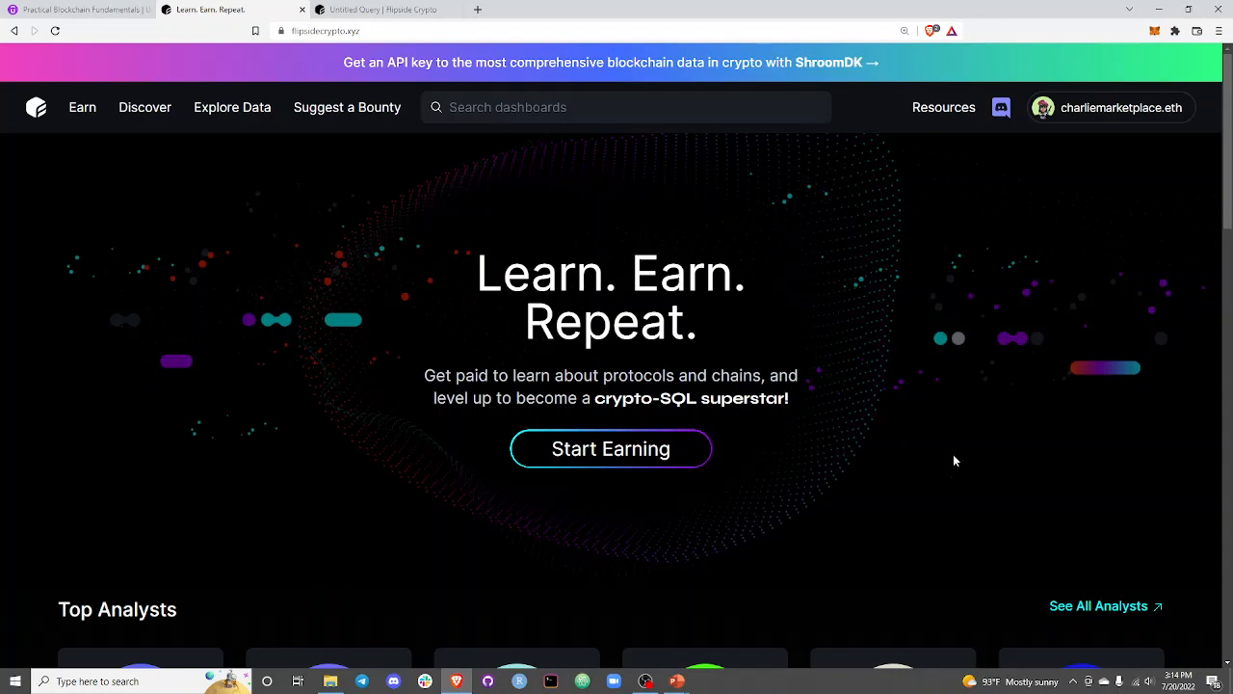
pyautogui.scroll(-2, 901, 455)
pyautogui.scroll(1, 723, 414)
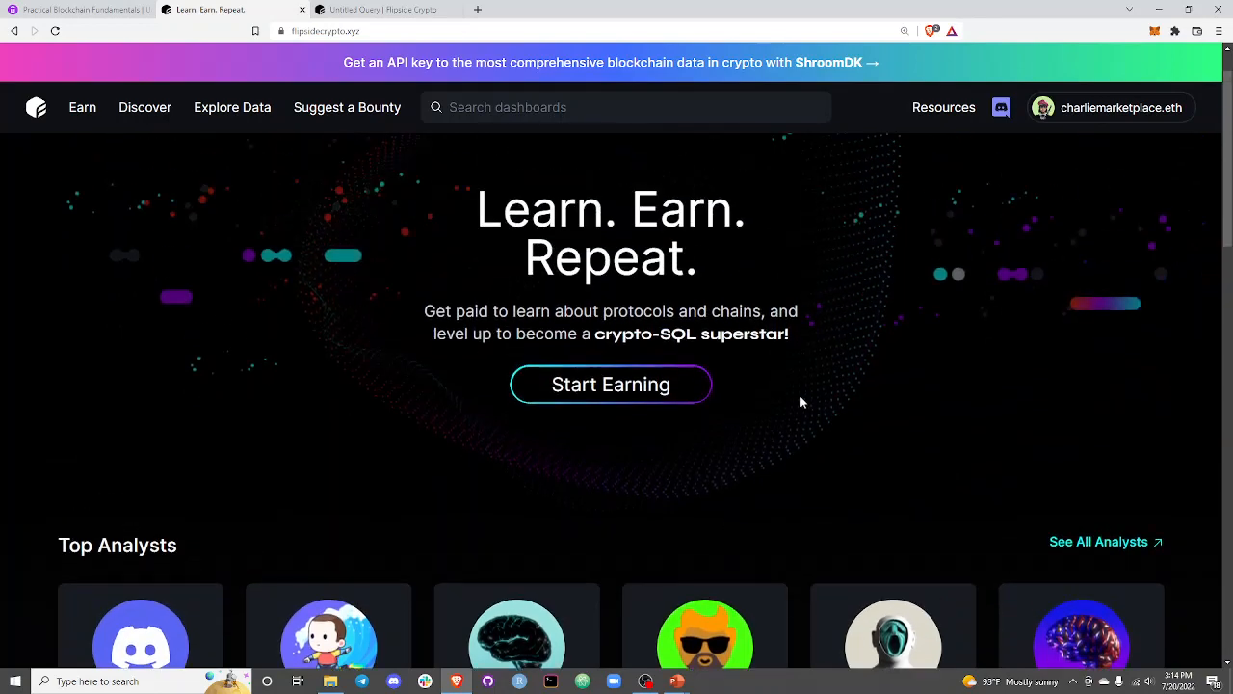
pyautogui.scroll(1, 810, 397)
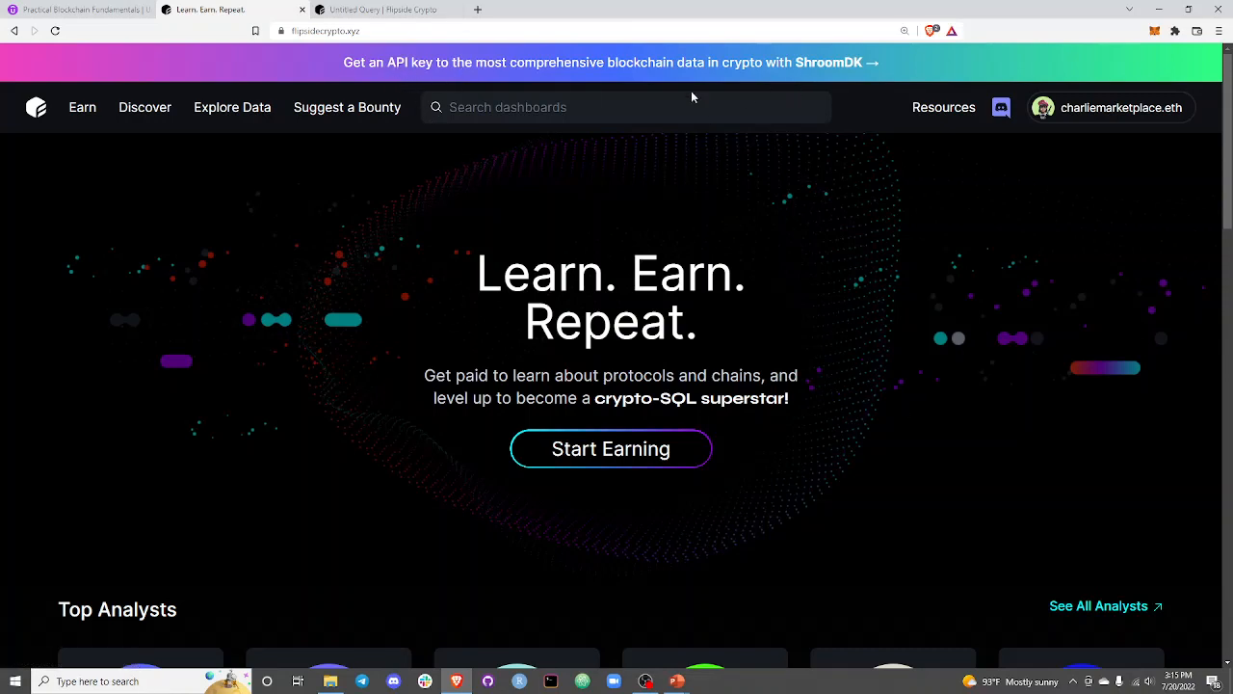
# Switch to the open Untitled Query page and check its account options and the kinds of new items available.
pyautogui.click(420, 10)
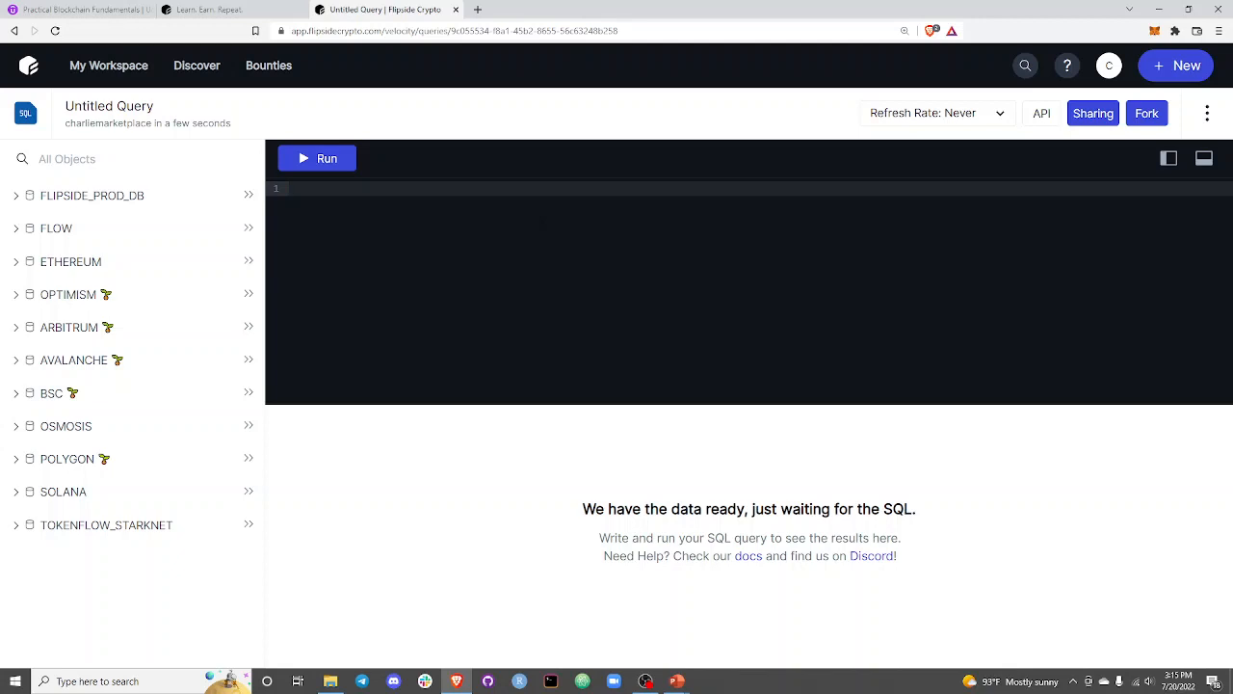
pyautogui.click(1109, 68)
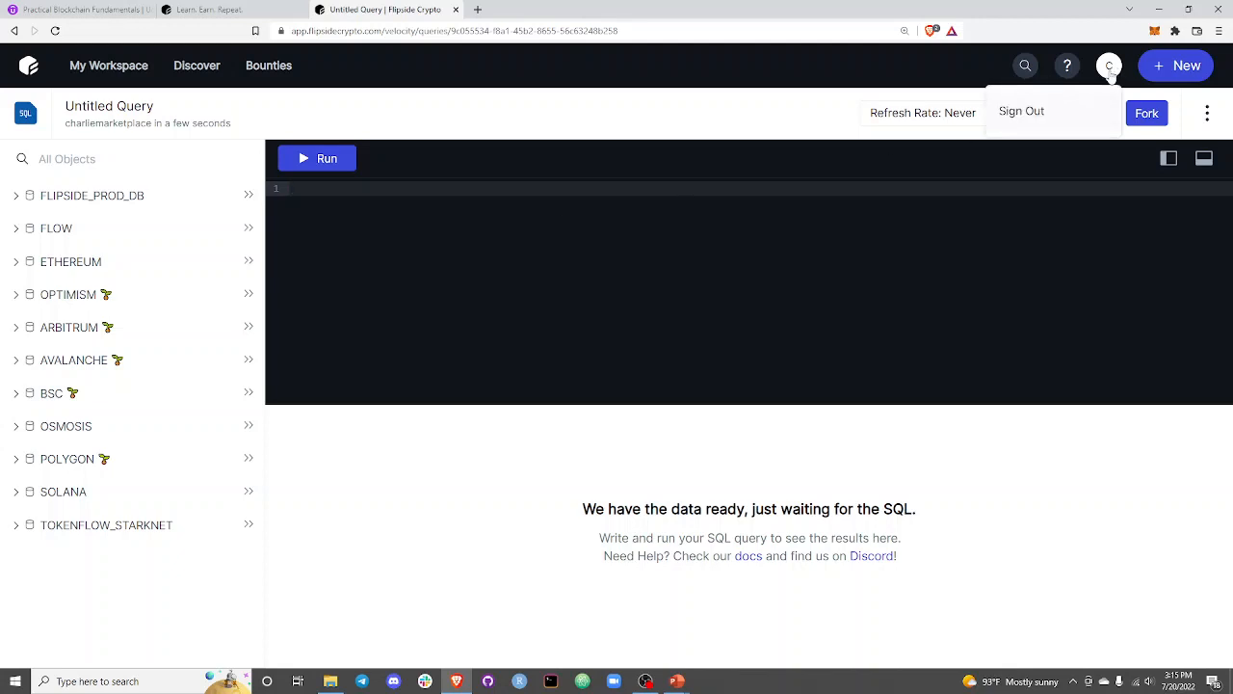
pyautogui.click(1159, 65)
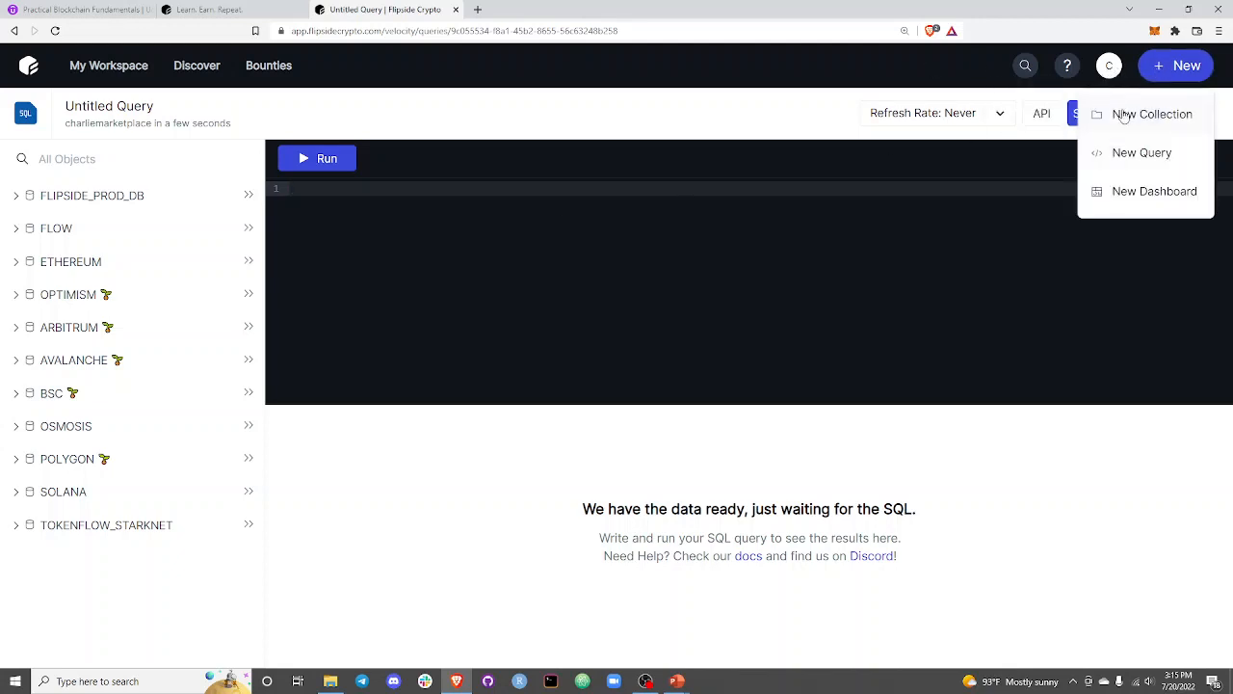
pyautogui.click(972, 68)
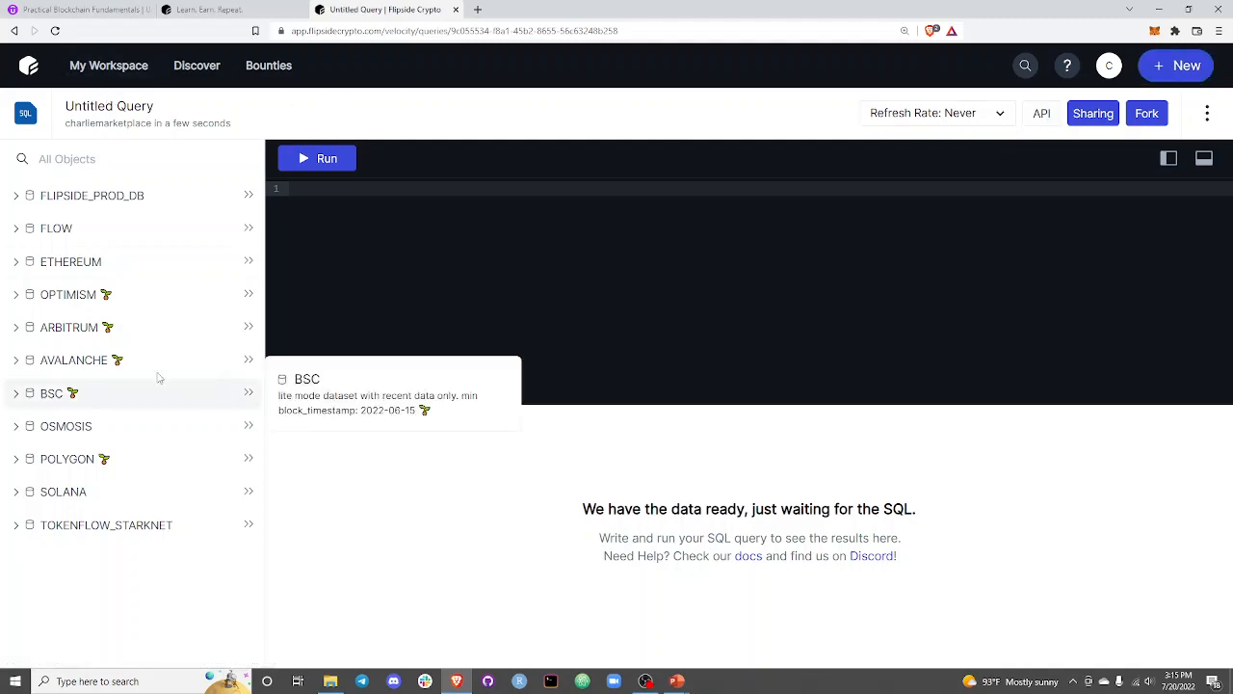
# Expand the ETHEREUM database and its CORE schema to list the available tables.
pyautogui.click(17, 264)
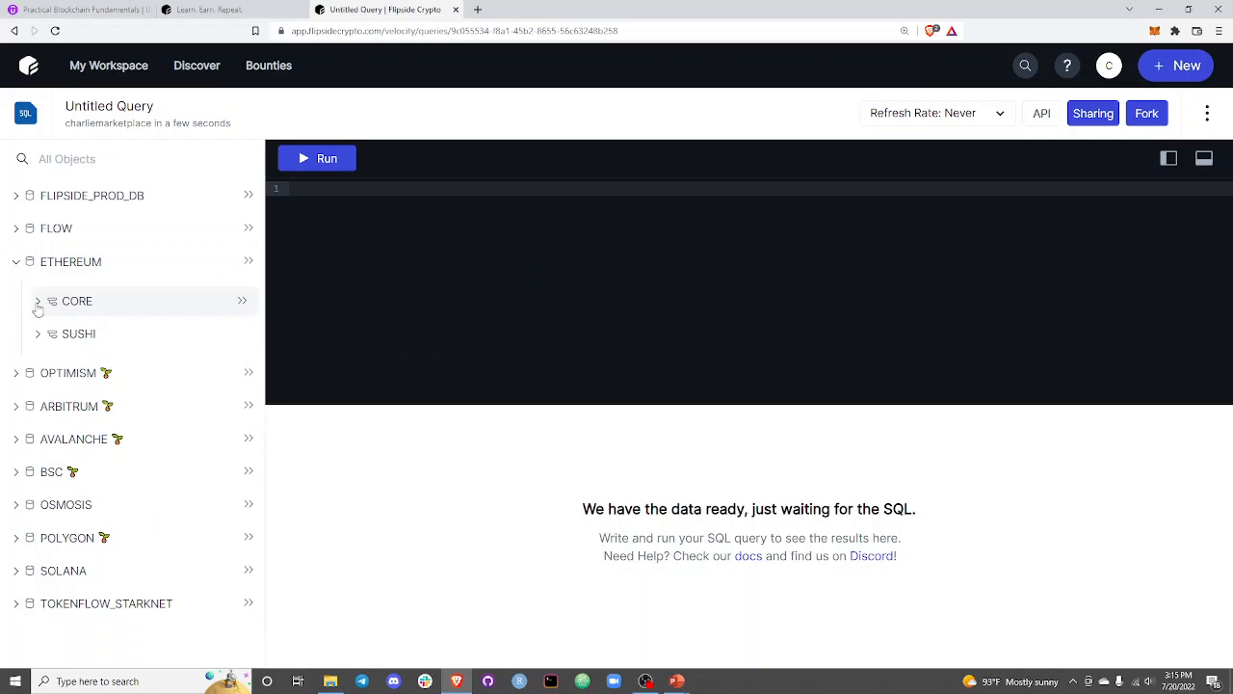
pyautogui.click(15, 266)
pyautogui.click(16, 268)
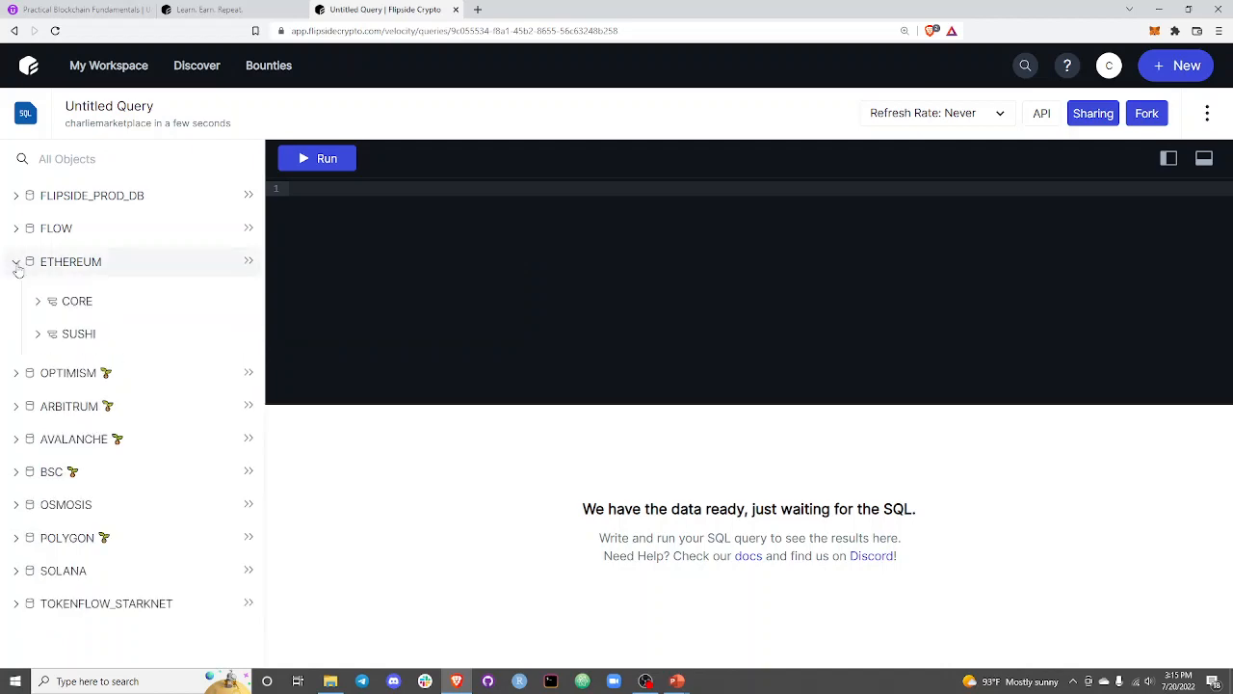
pyautogui.click(38, 301)
# Examine the tables in Ethereum's CORE schema and read their descriptions, including DIM_LABELS, EZ_NFT_SALES and FACT_TRANSACTIONS.
pyautogui.scroll(-1, 174, 354)
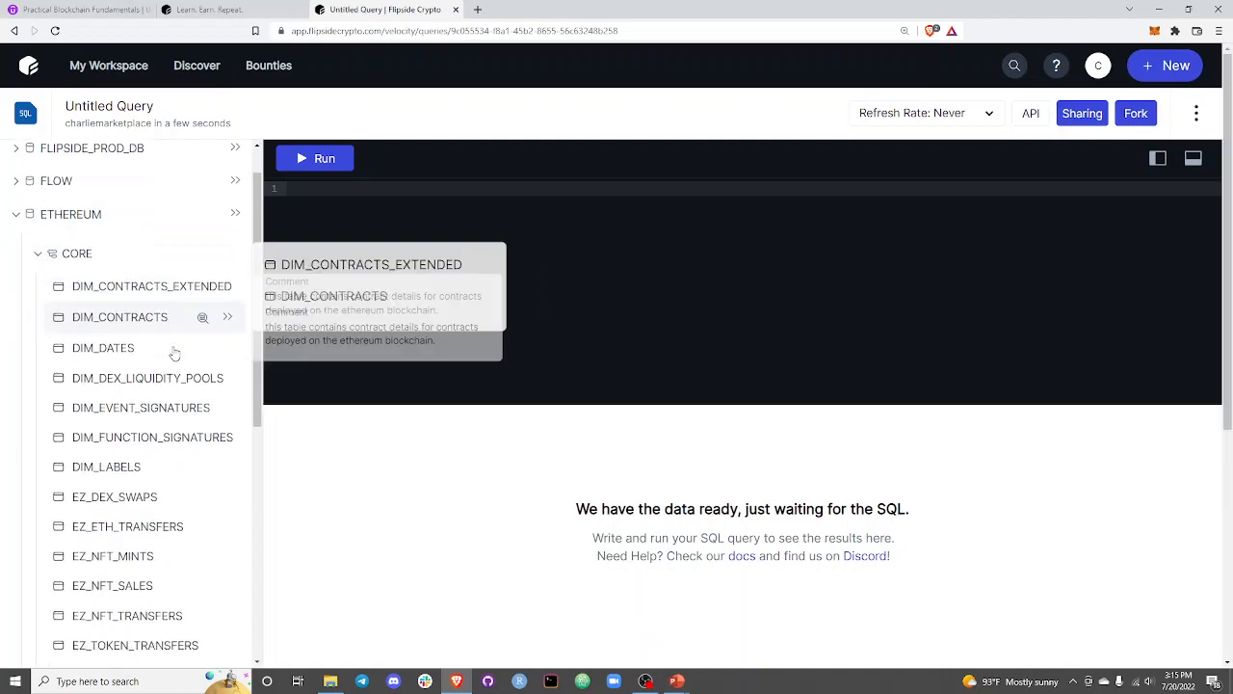
pyautogui.scroll(-3, 178, 357)
pyautogui.scroll(2, 179, 429)
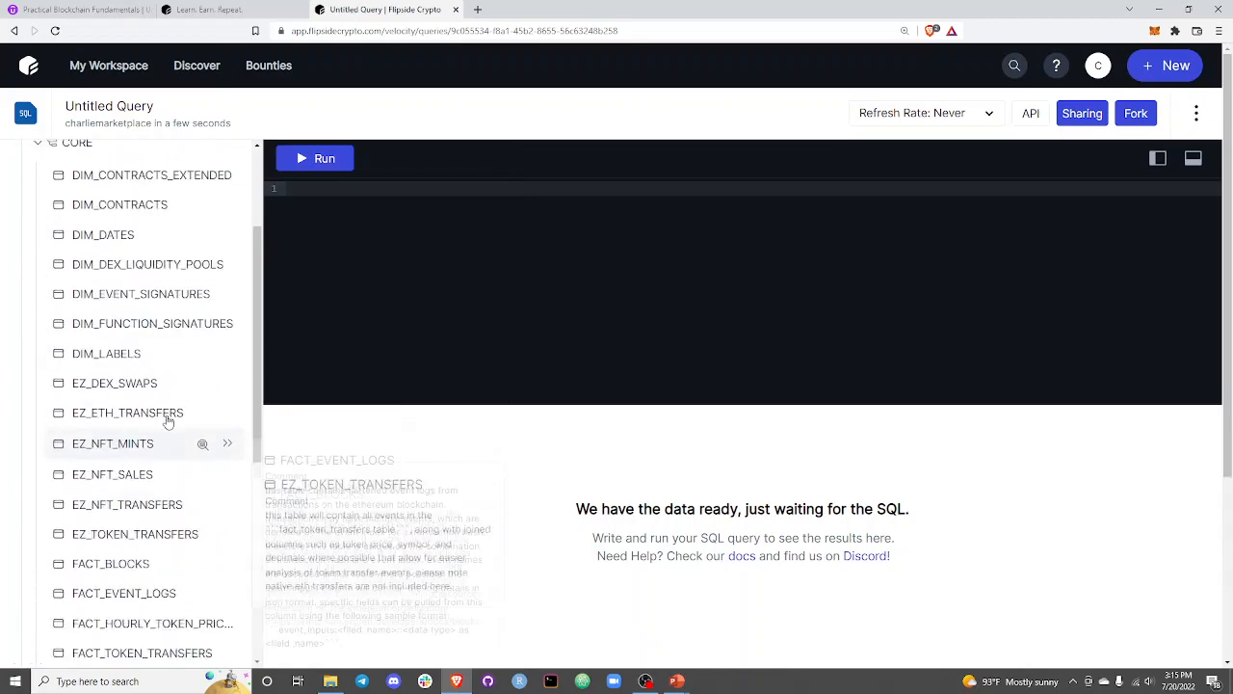
pyautogui.scroll(1, 164, 404)
pyautogui.scroll(-1, 150, 337)
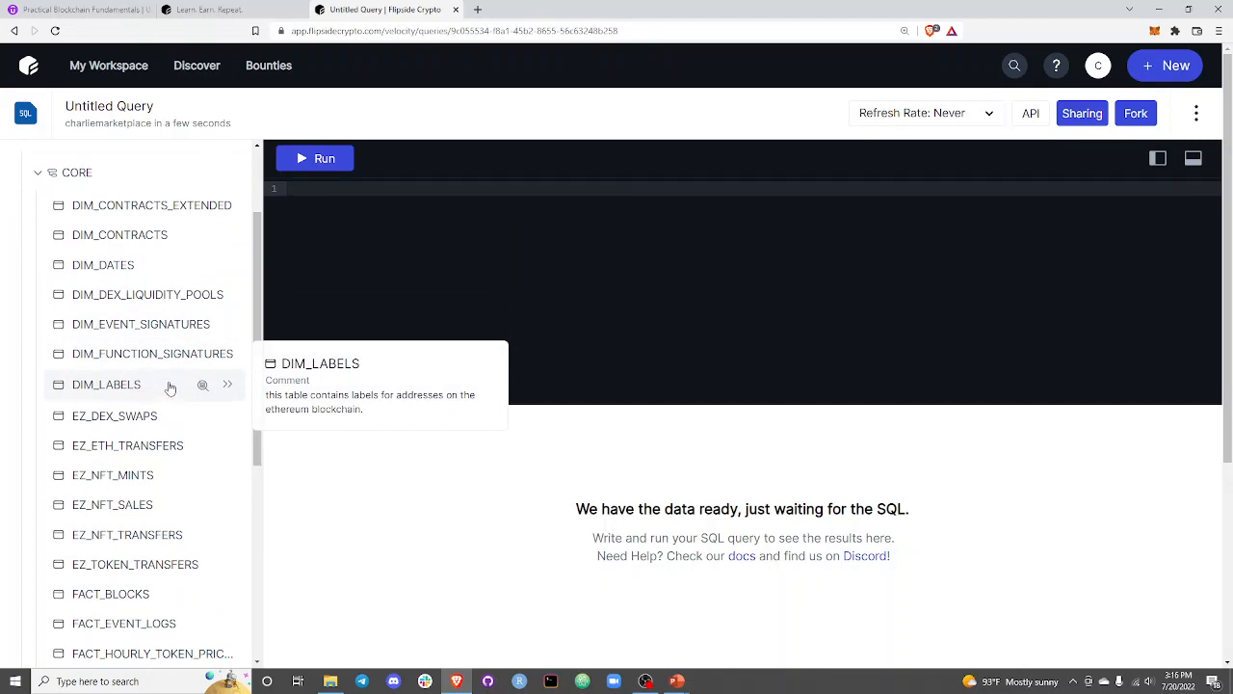
pyautogui.scroll(-1, 164, 386)
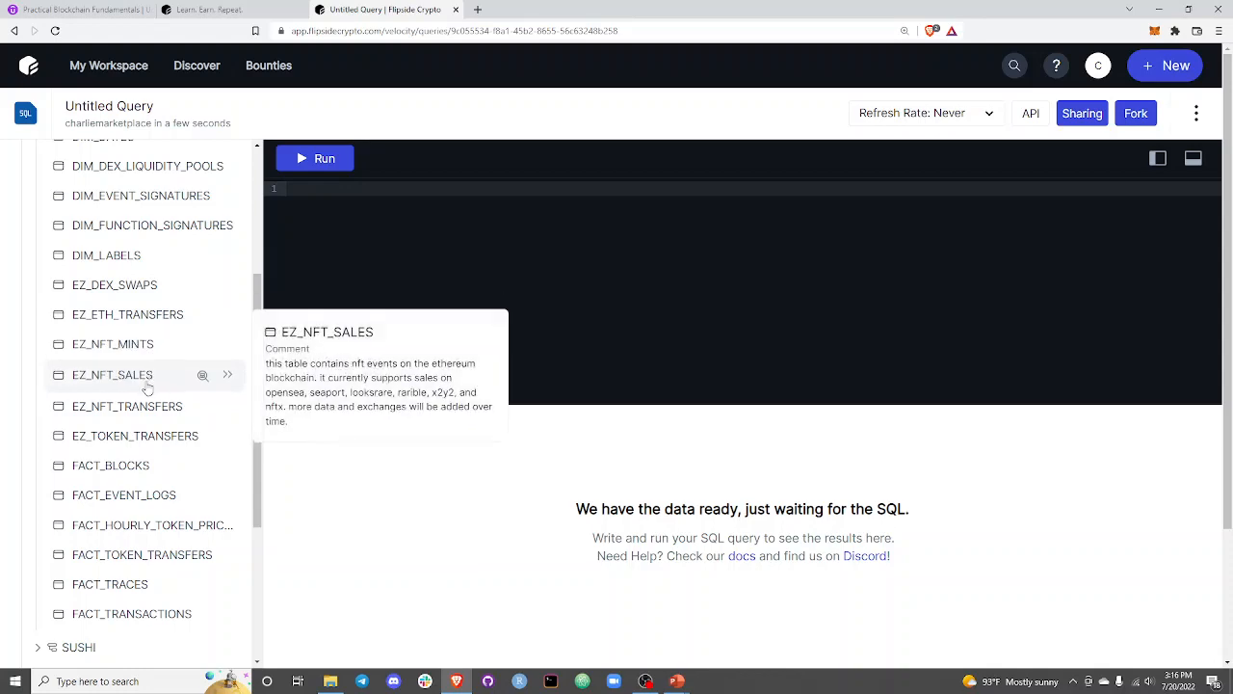
pyautogui.scroll(-1, 181, 472)
pyautogui.scroll(-1, 181, 472)
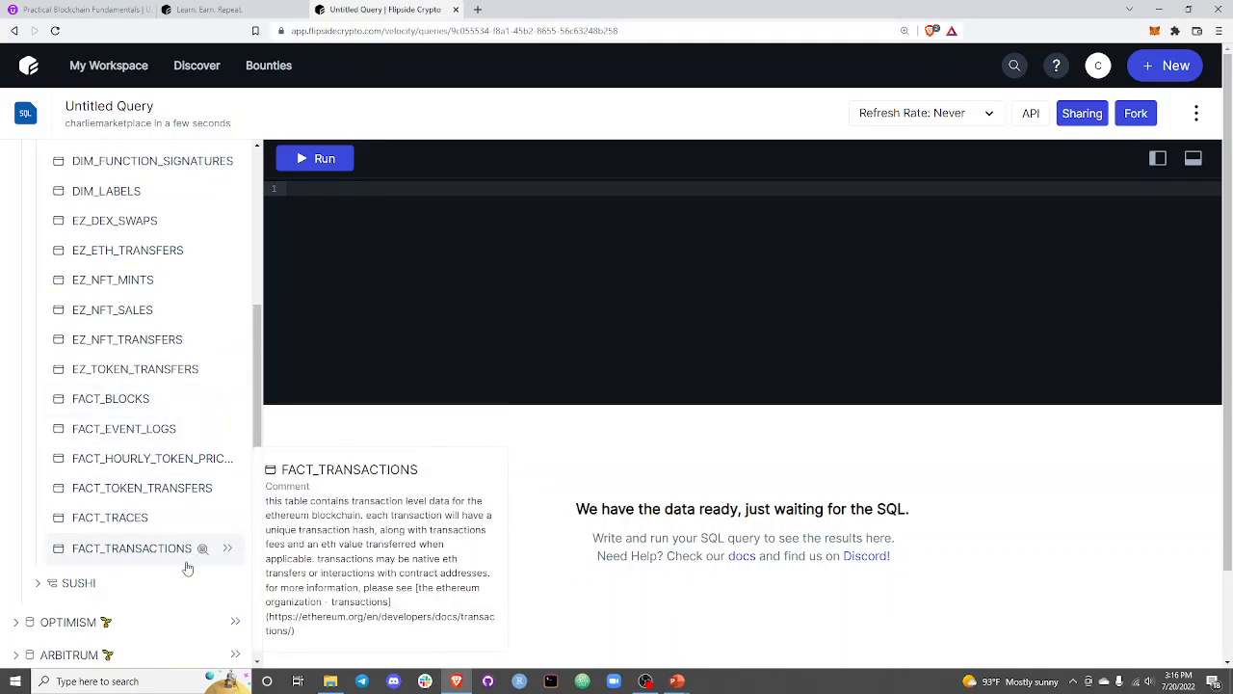
pyautogui.scroll(-1, 192, 483)
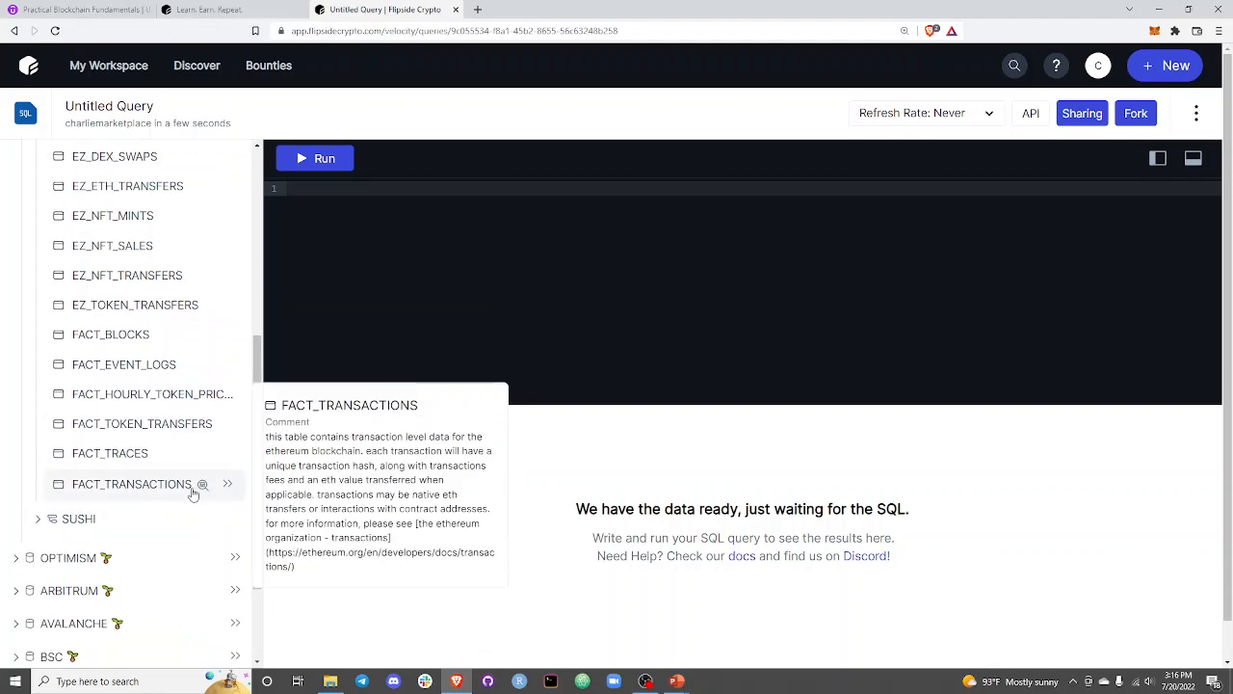
# Preview the data of the FACT_TRANSACTIONS table and look over its sample rows.
pyautogui.click(202, 487)
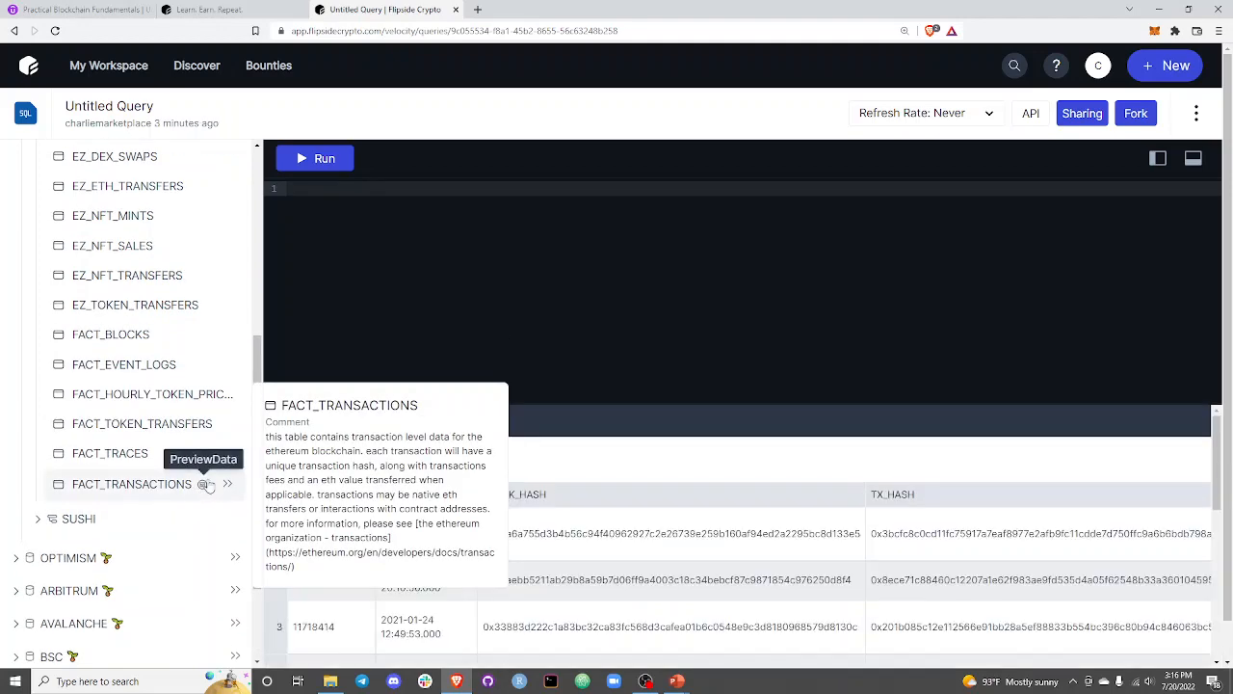
pyautogui.scroll(-1, 578, 458)
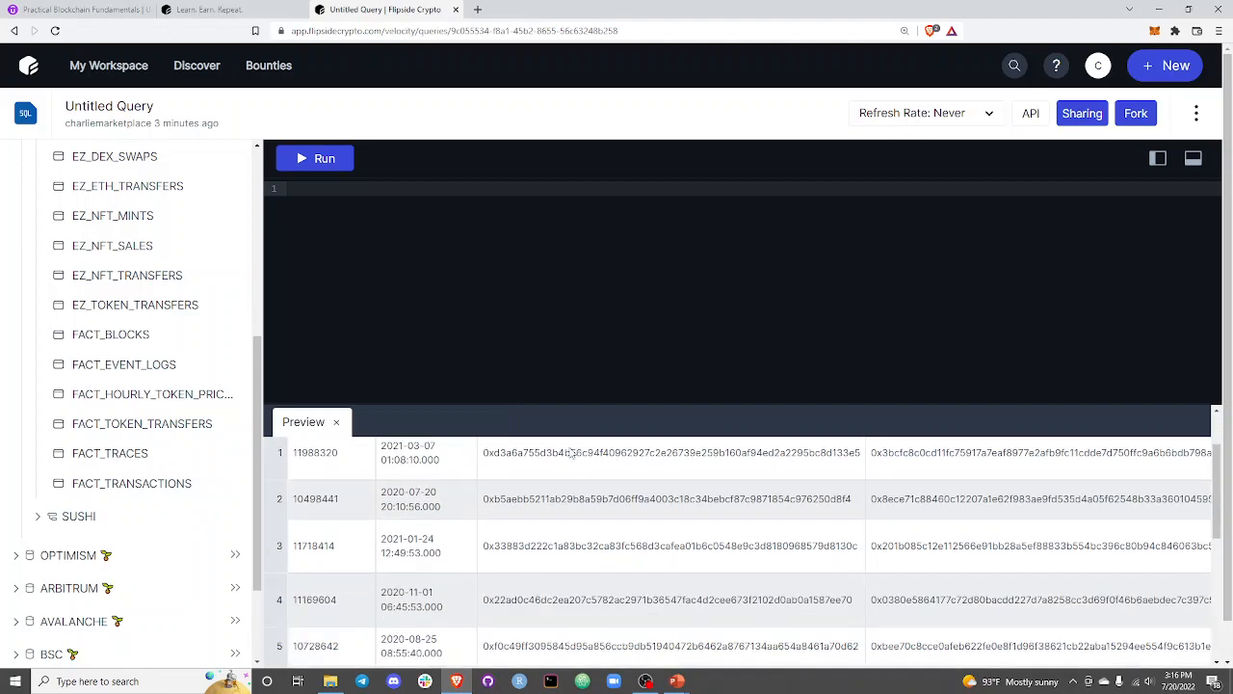
pyautogui.scroll(1, 571, 450)
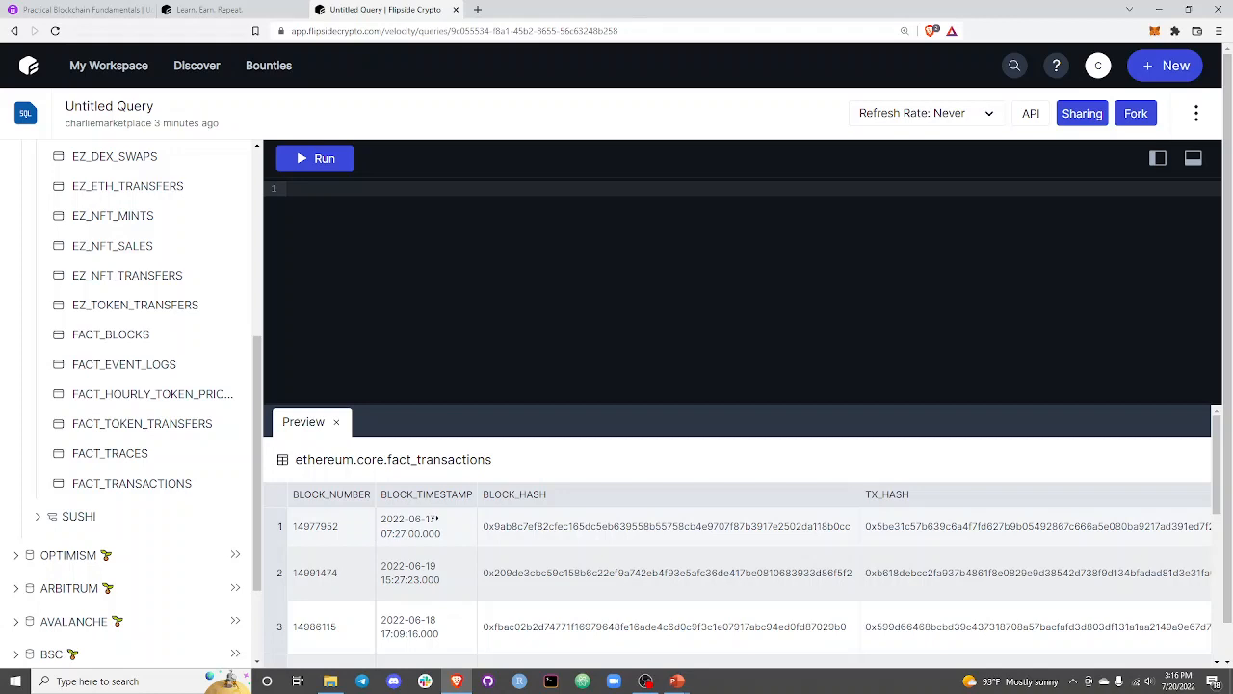
pyautogui.scroll(-1, 721, 518)
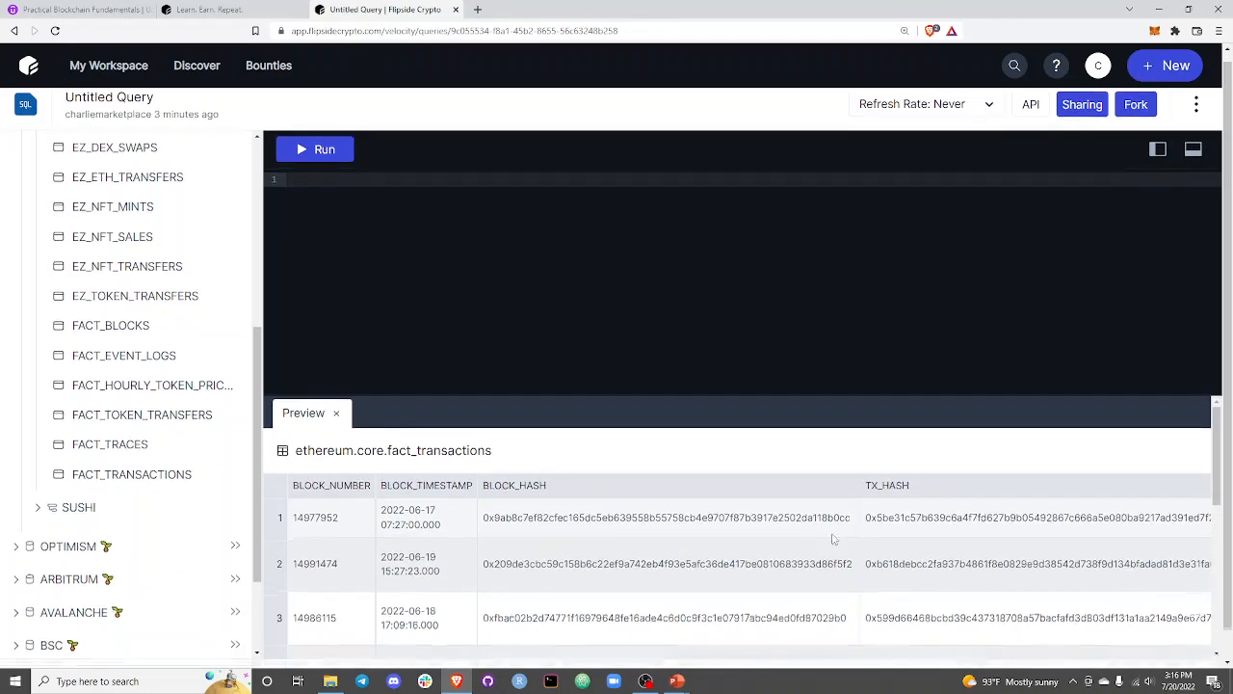
# Examine the preview's columns from BLOCK_HASH and TX_HASH through NONCE, POSITION and ORIGIN_FUNCTION_SIGNATURE to FROM_ADDRESS.
pyautogui.moveTo(952, 514); pyautogui.dragTo(1201, 513)
pyautogui.click(1048, 506)
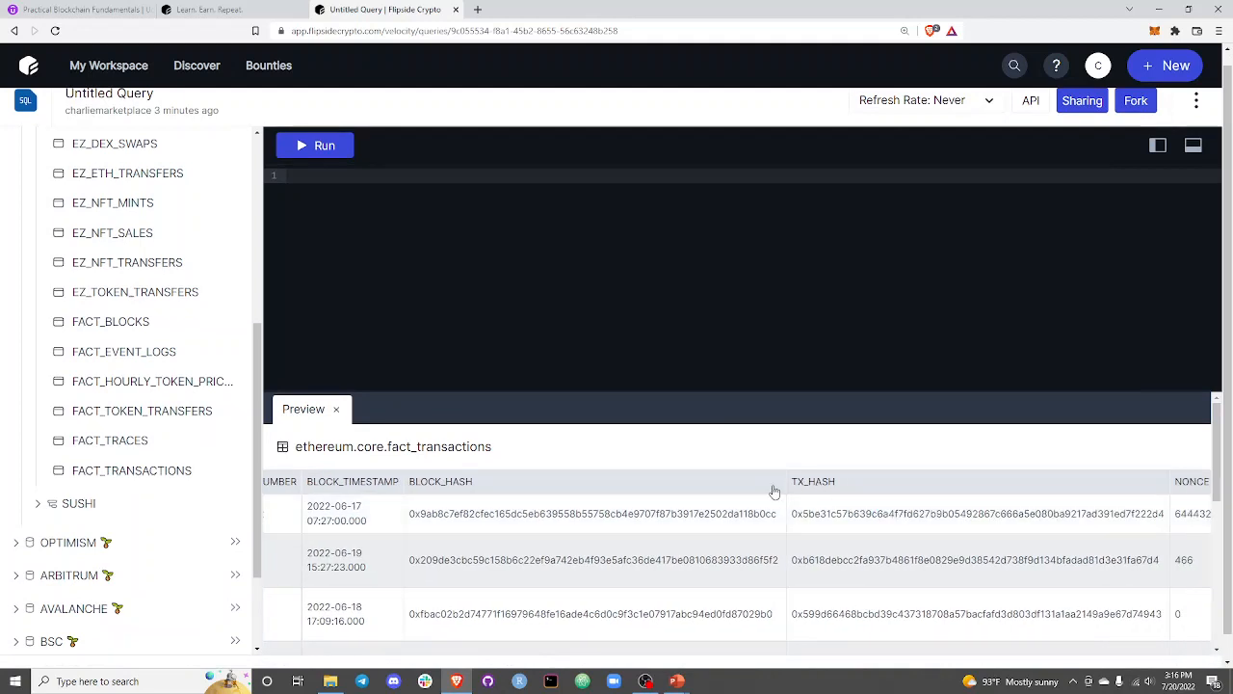
pyautogui.moveTo(865, 514); pyautogui.dragTo(1165, 507)
pyautogui.click(1165, 508)
pyautogui.moveTo(1105, 488); pyautogui.dragTo(1201, 502)
pyautogui.click(967, 519)
pyautogui.moveTo(967, 518); pyautogui.dragTo(1204, 516)
pyautogui.click(726, 512)
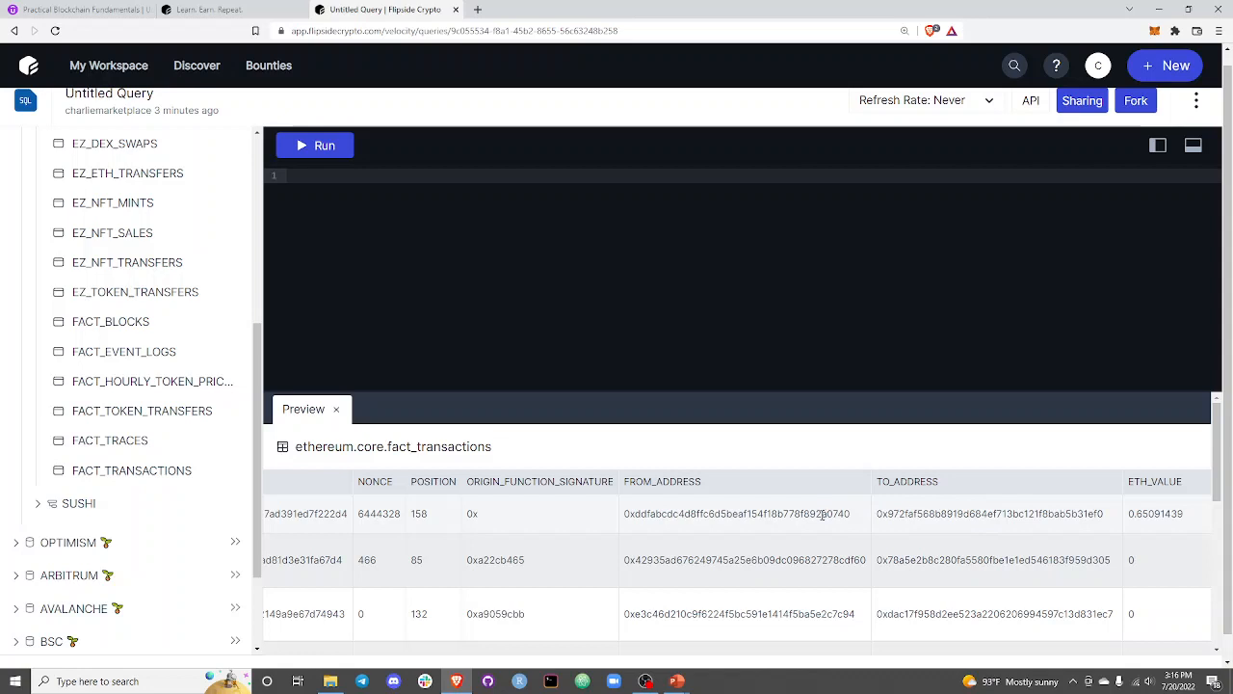
# Examine the TO_ADDRESS, ETH_VALUE, fee, gas and INPUT_DATA columns, sort the preview by INPUT_DATA, and return to FROM_ADDRESS.
pyautogui.moveTo(822, 513); pyautogui.dragTo(1211, 494)
pyautogui.click(1036, 512)
pyautogui.click(931, 490)
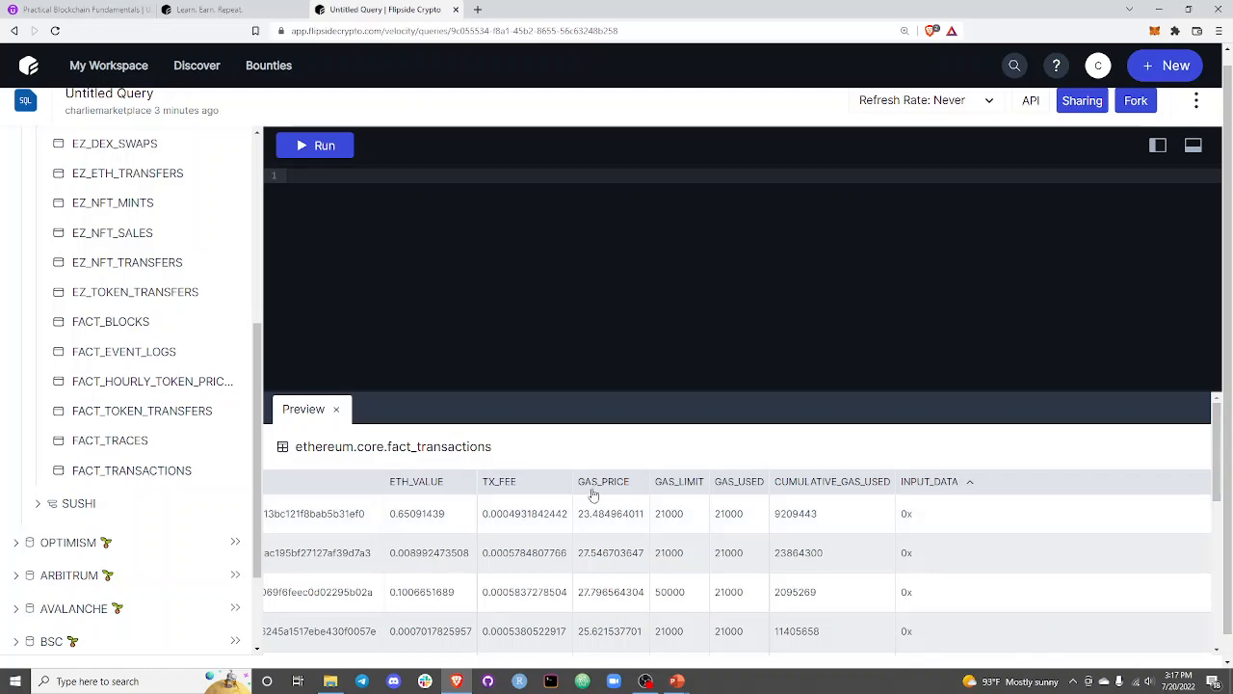
pyautogui.moveTo(521, 514); pyautogui.dragTo(231, 511)
pyautogui.click(638, 506)
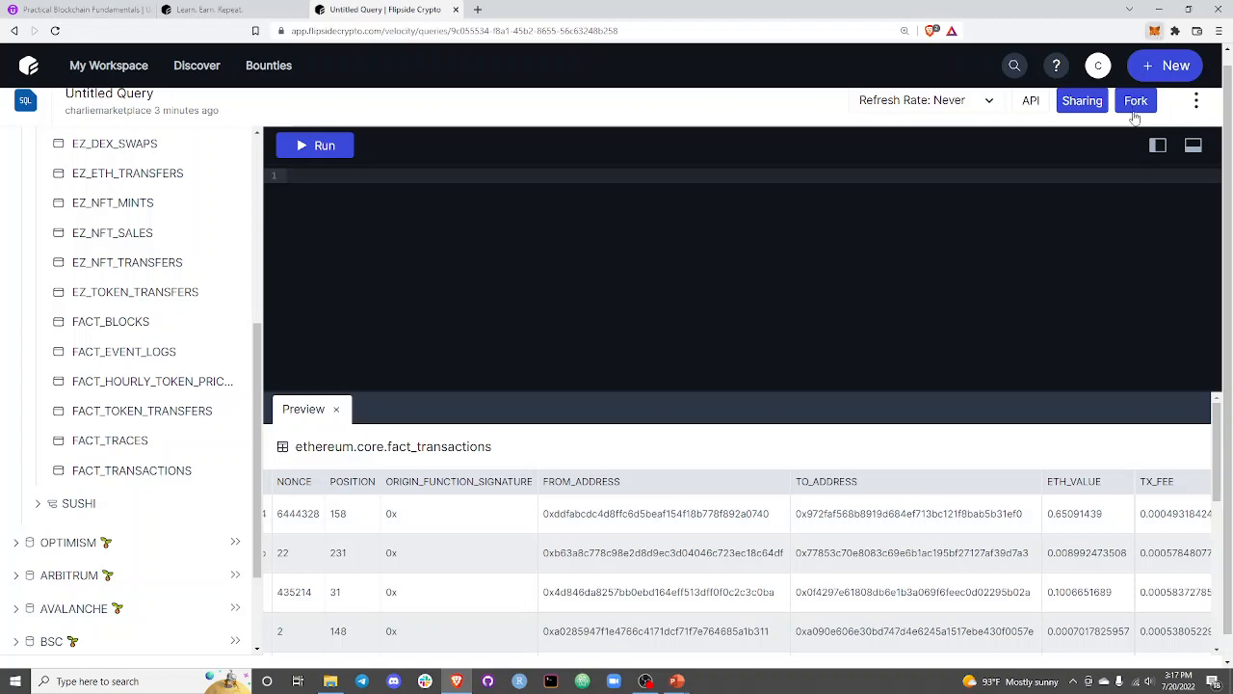
# Copy the wallet address from MetaMask and paste it on the query's third line, enclosed in single quotes.
pyautogui.click(1064, 116)
pyautogui.click(685, 242)
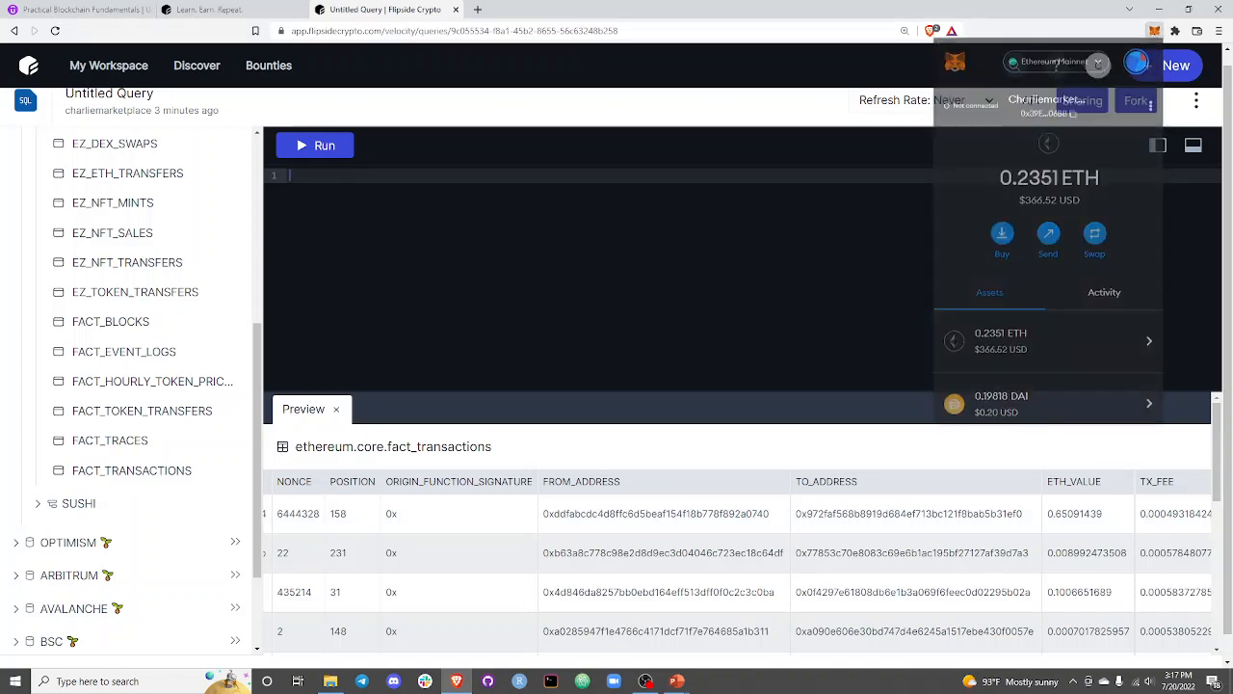
pyautogui.press('Return')
pyautogui.press('Return')
pyautogui.write('0x39E856863e5F6f0654a0b87B12bc921DA23D06BB')
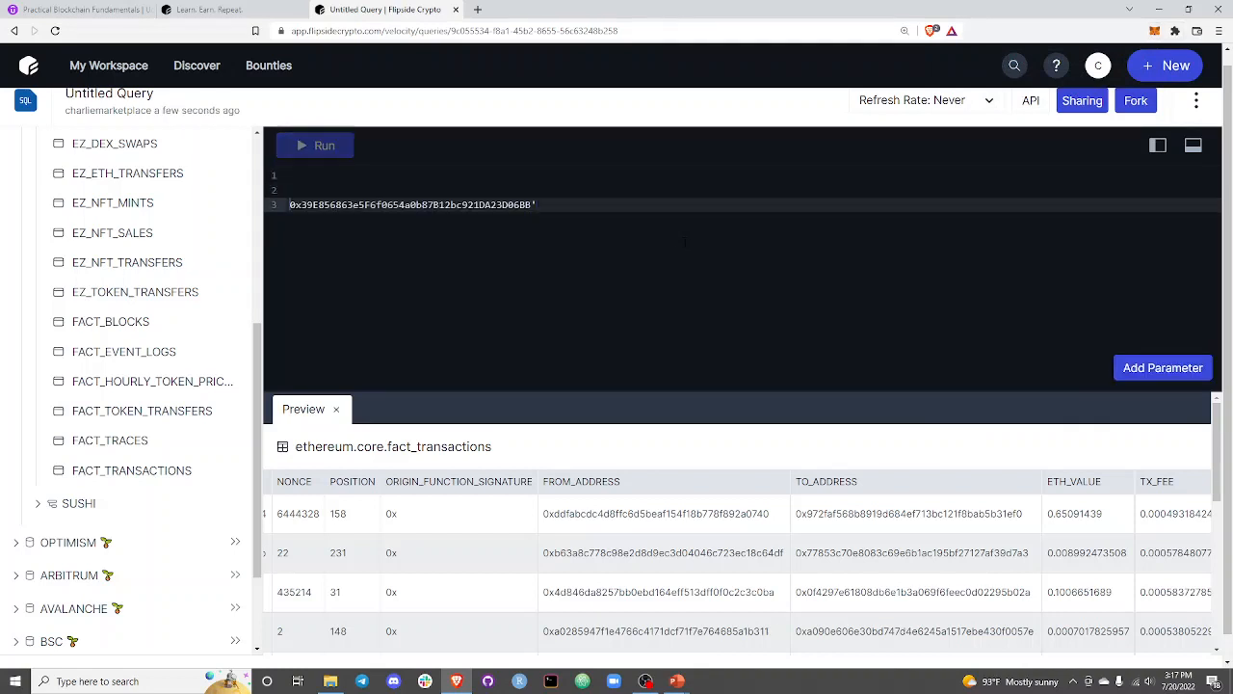
pyautogui.write("'")
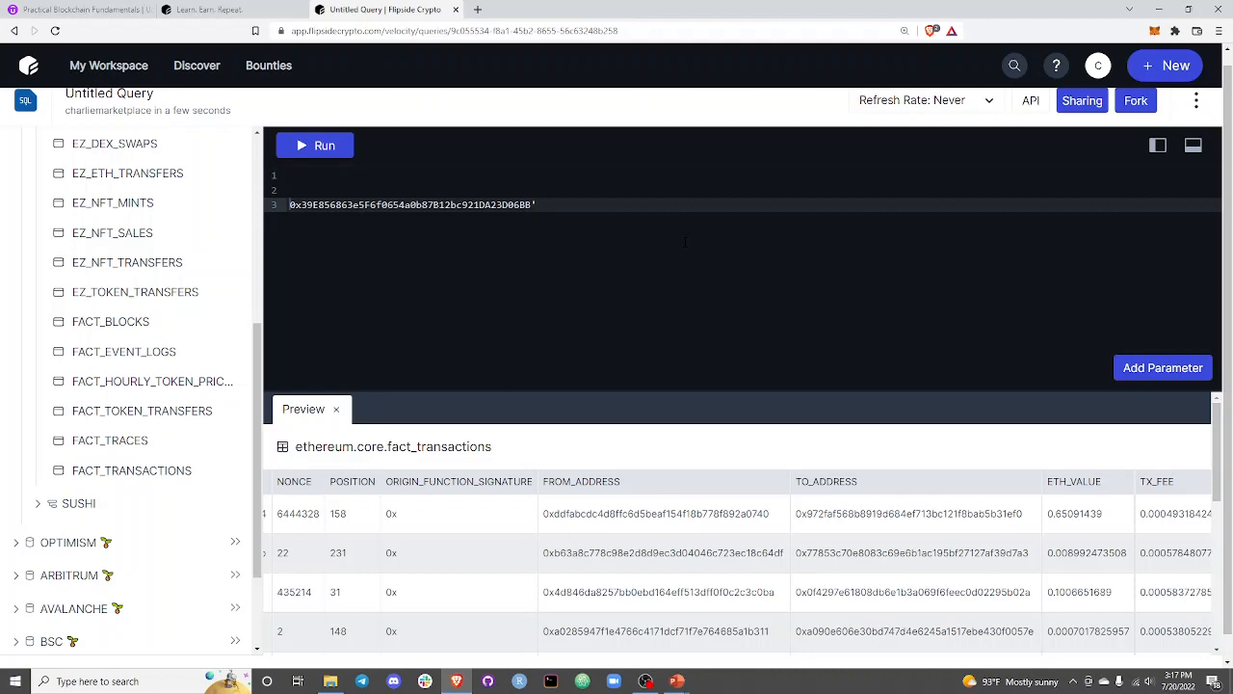
pyautogui.press('Home')
pyautogui.write("'")
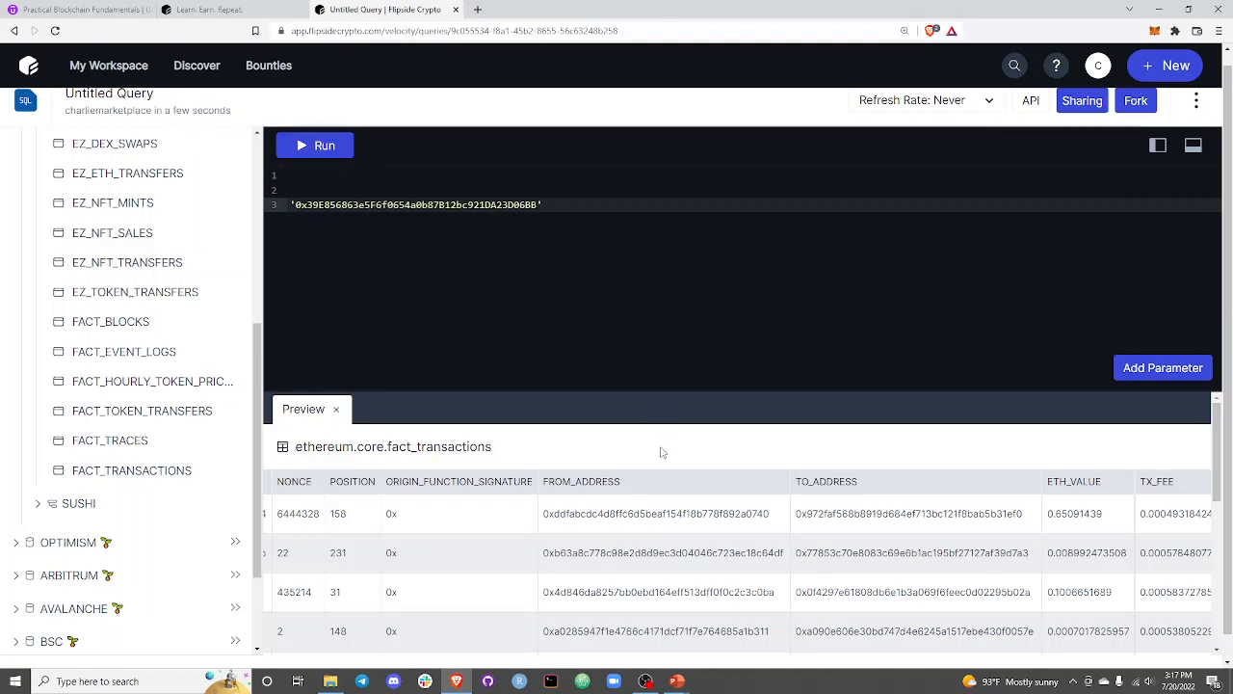
pyautogui.write('LOWER(')
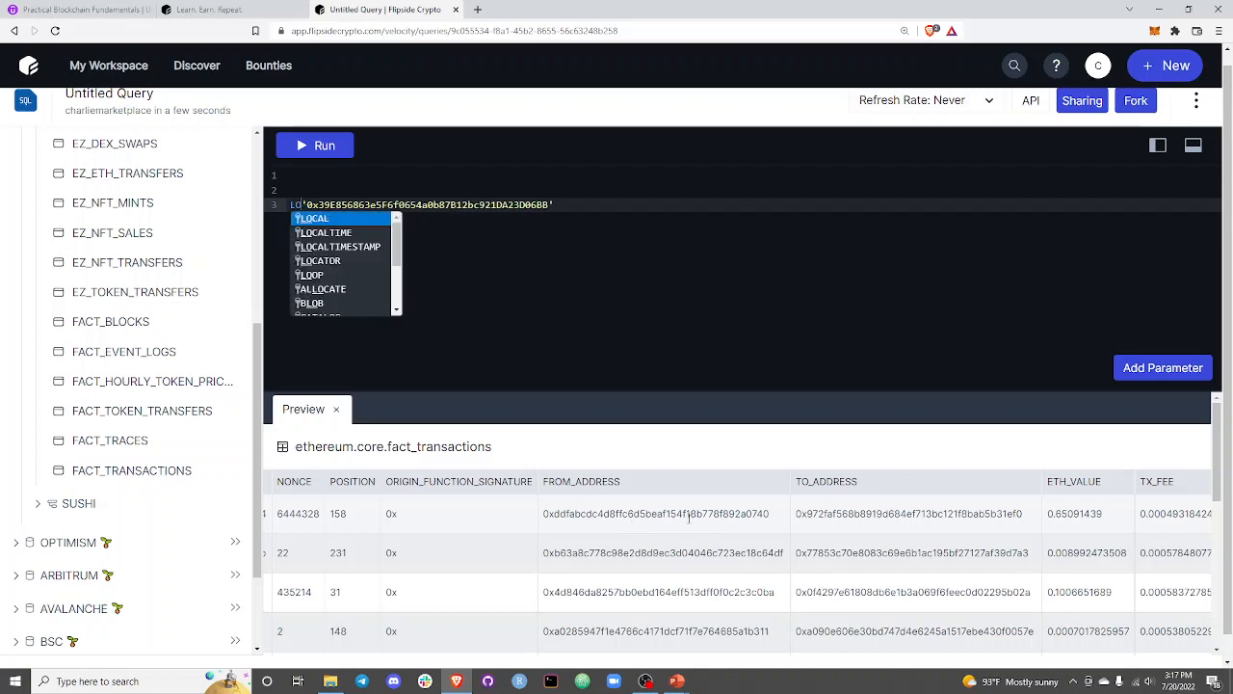
# Wrap the quoted wallet address in a LOWER() function.
pyautogui.press('Delete')
pyautogui.press('End')
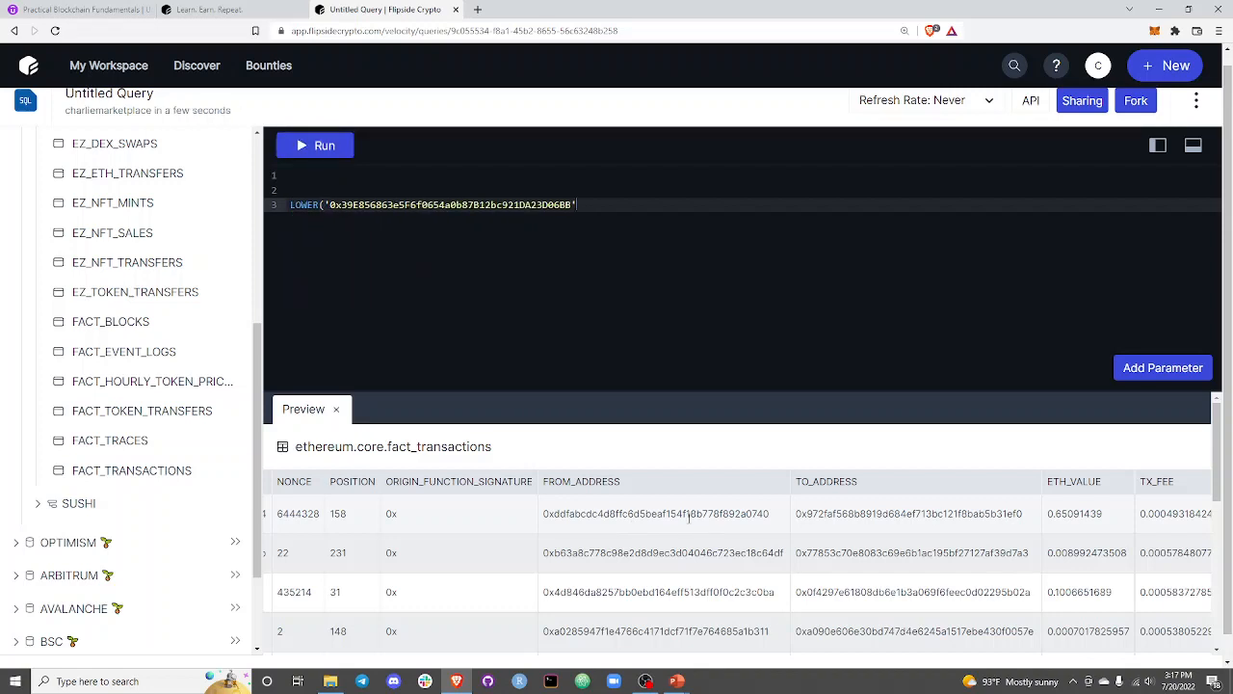
pyautogui.write(')')
# Put WHERE FROM_ADDRESS = before the LOWER() expression to filter by the wallet address.
pyautogui.press('Up')
pyautogui.press('Up')
pyautogui.press('Down')
pyautogui.press('Down')
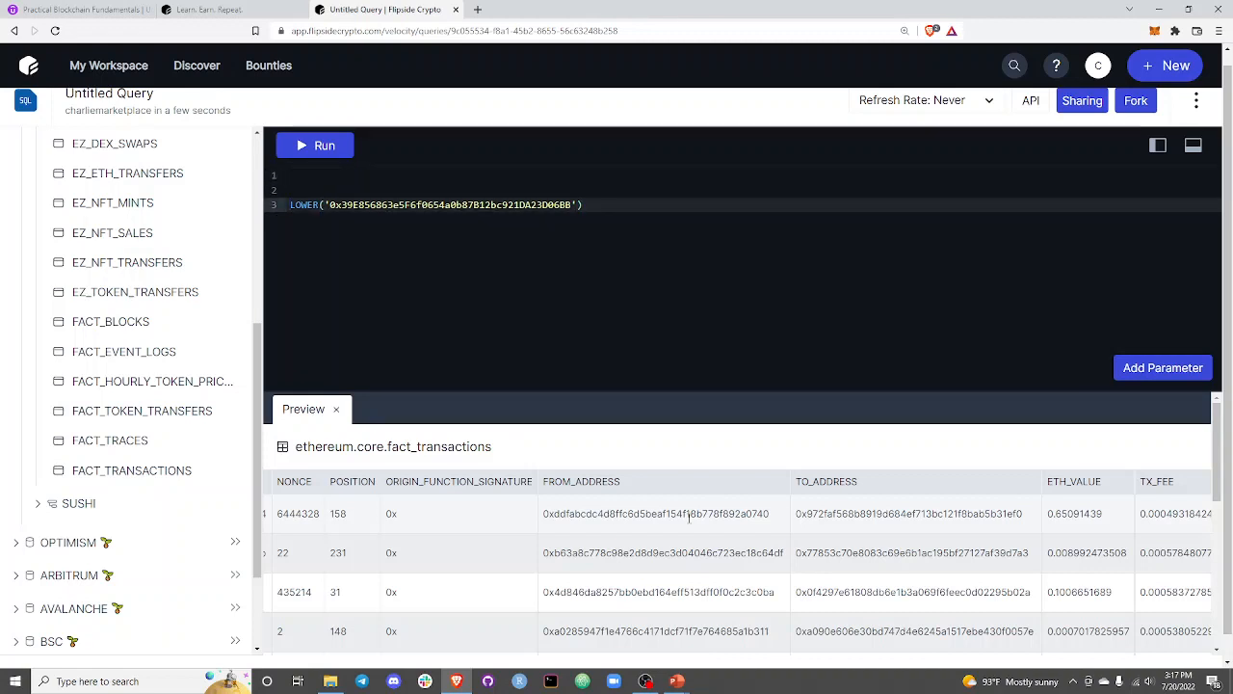
pyautogui.write('WHERE FROM_')
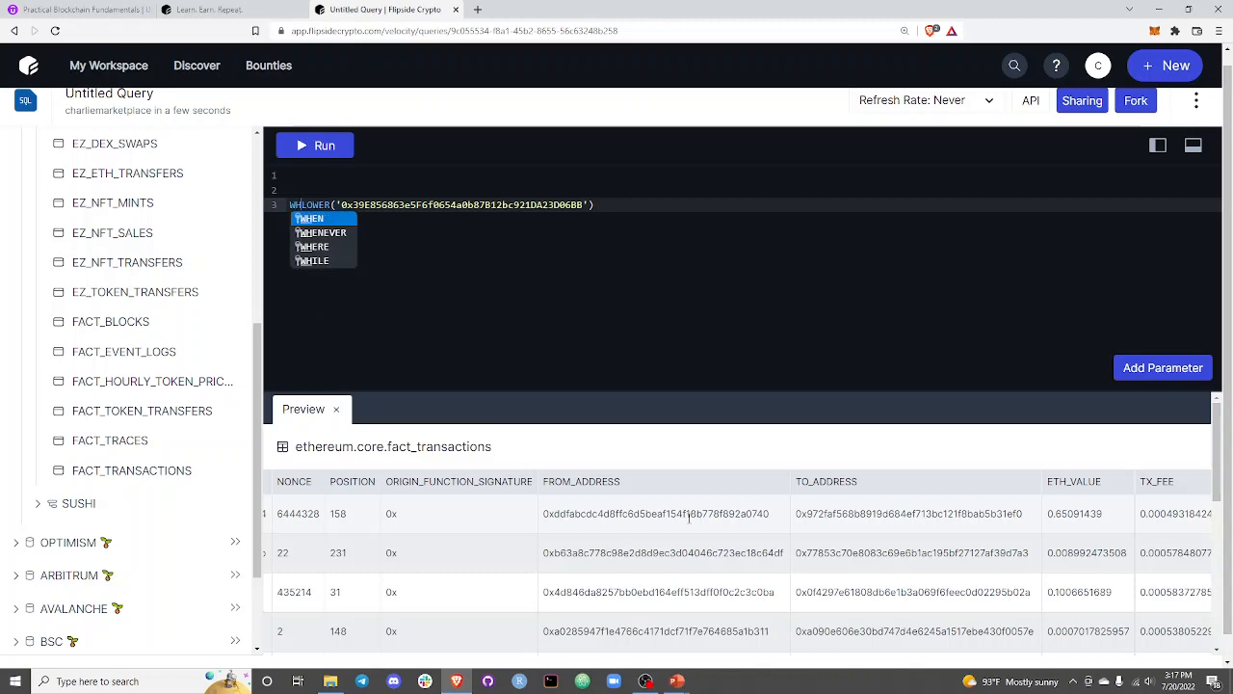
pyautogui.write('ADDRESS =')
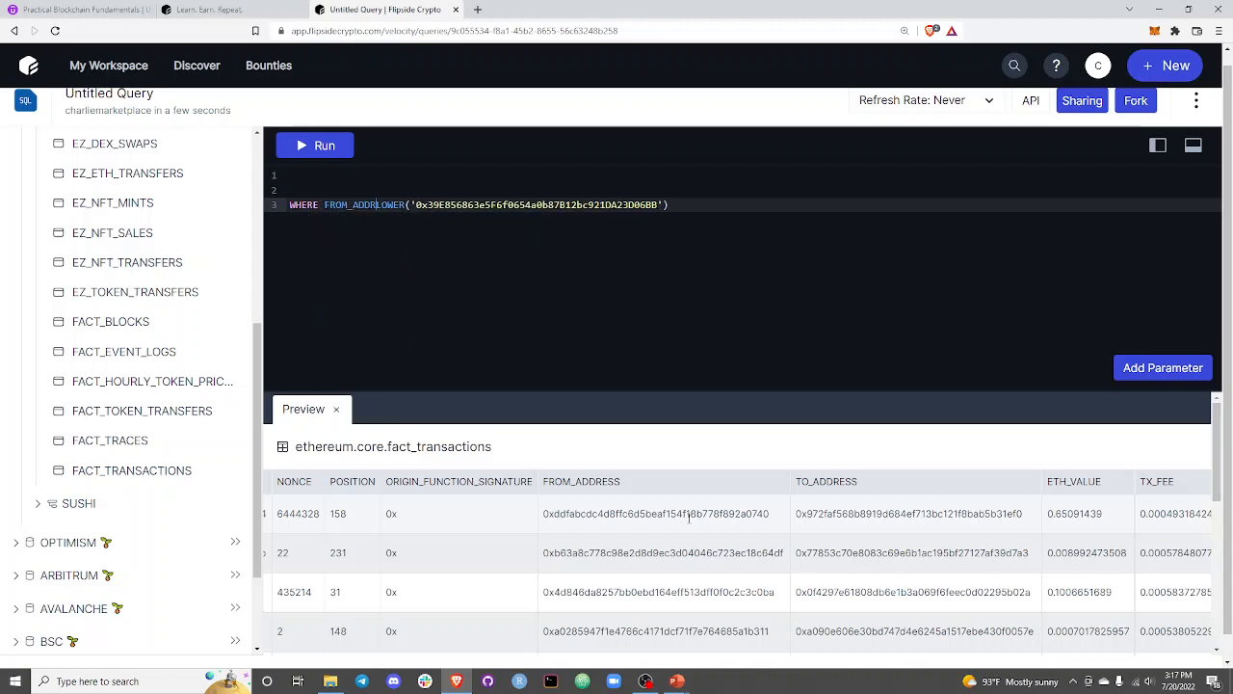
# Add FROM ethereum.core.fact_transactions above the WHERE clause and insert an extra blank line above it.
pyautogui.press('Up')
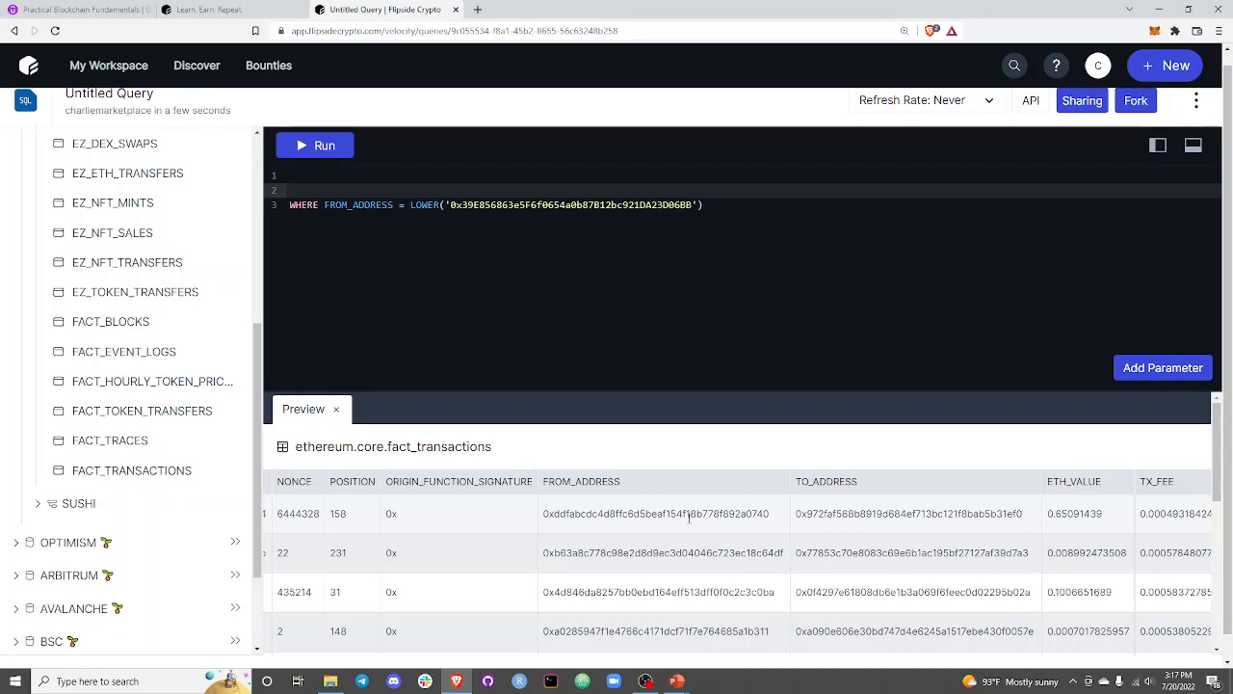
pyautogui.write('FROM')
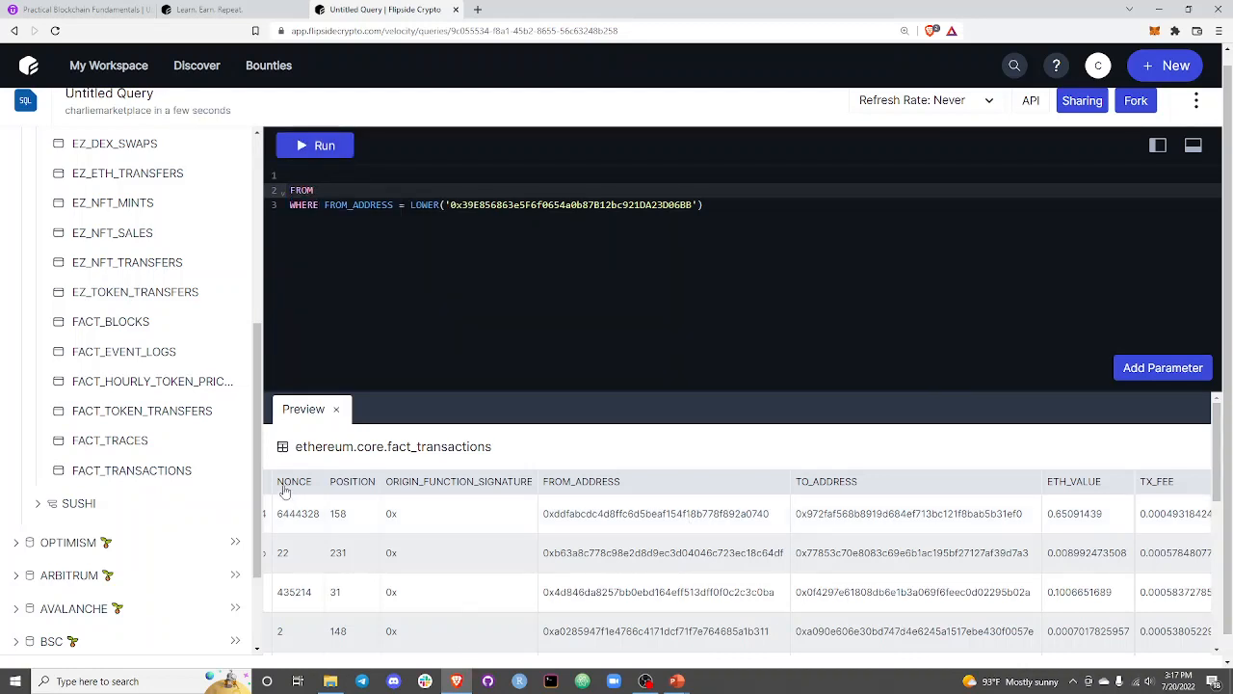
pyautogui.click(231, 472)
pyautogui.click(504, 174)
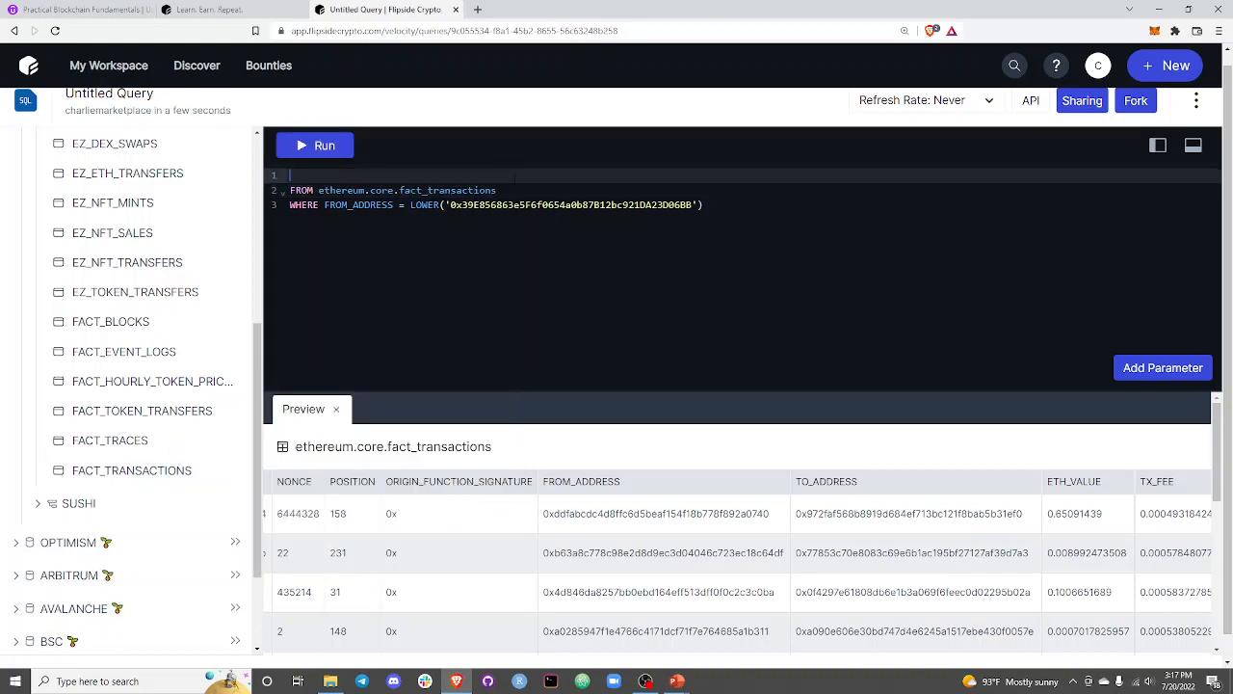
pyautogui.press('Return')
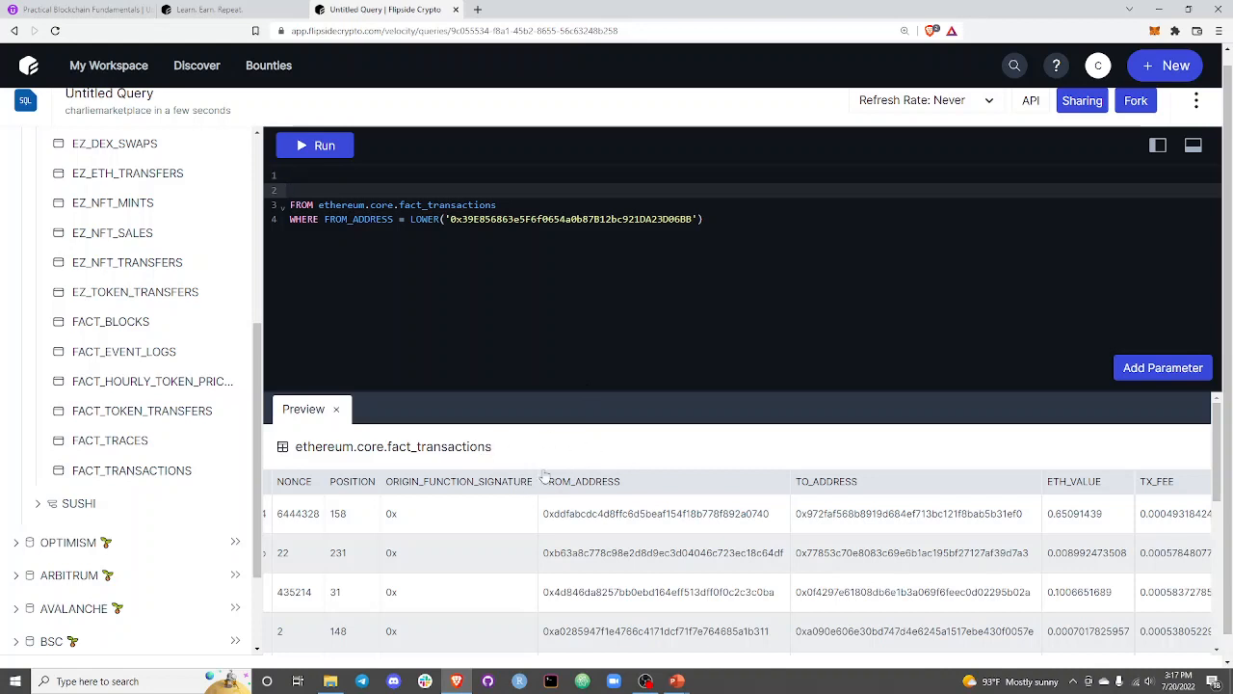
# Start the query on the blank line above FROM with SELECT BLOCK_TIMESTAMP, TX_HASH followed by a comma.
pyautogui.moveTo(518, 482); pyautogui.dragTo(258, 482)
pyautogui.click(323, 189)
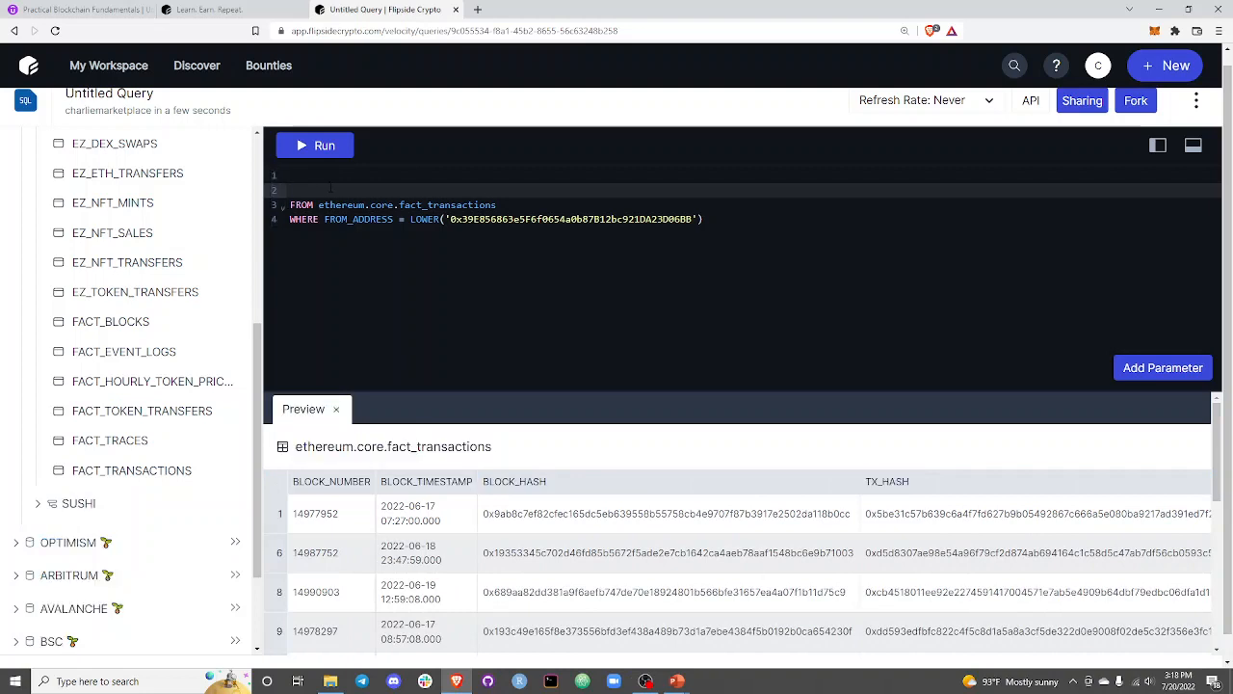
pyautogui.write('SELEC')
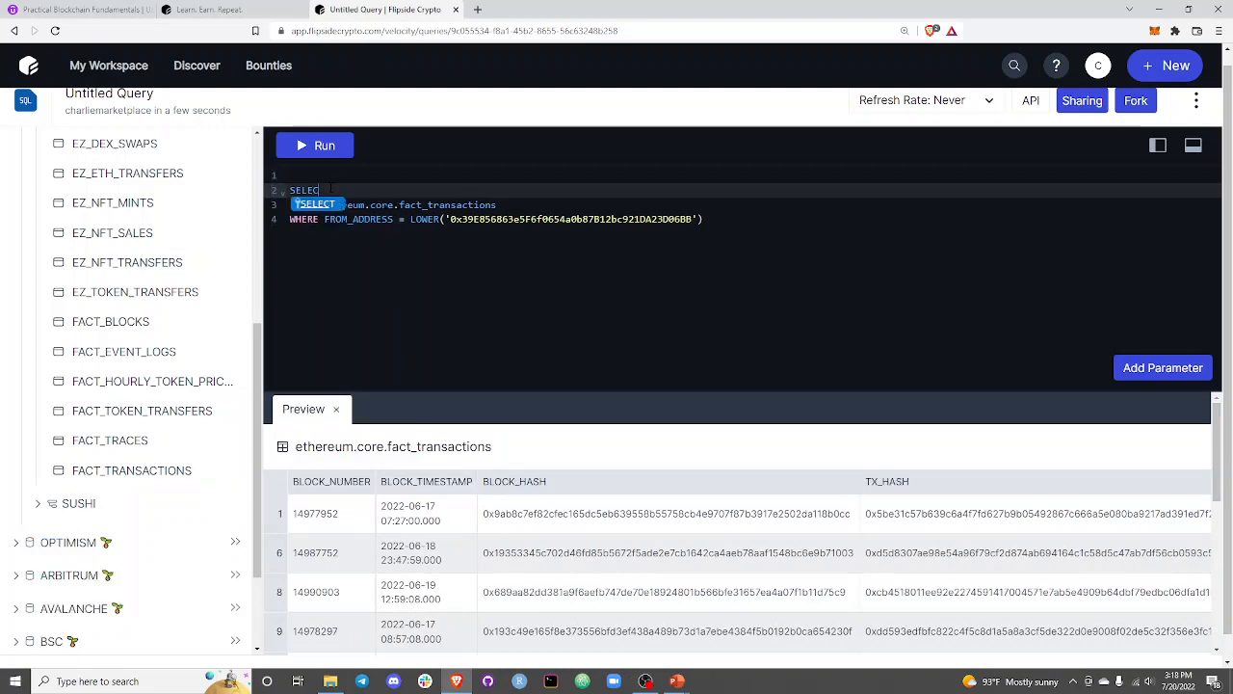
pyautogui.write('T BLOCK_TIMESTAMP')
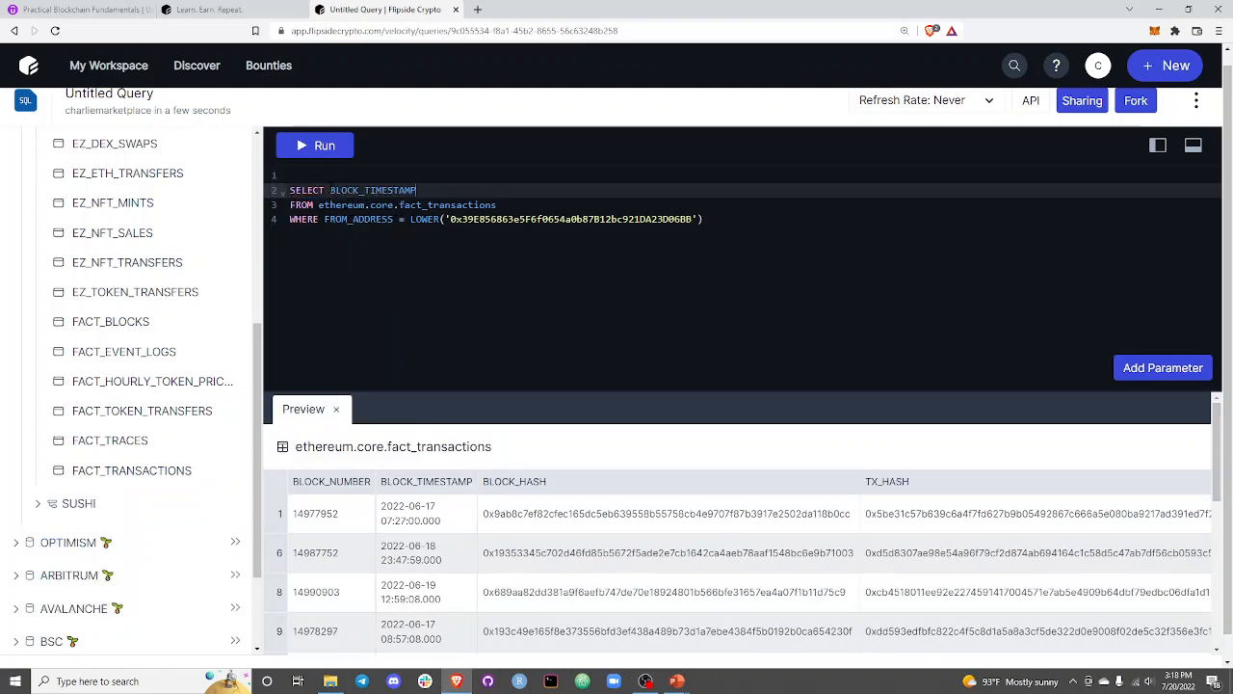
pyautogui.write(', TX_HASH,')
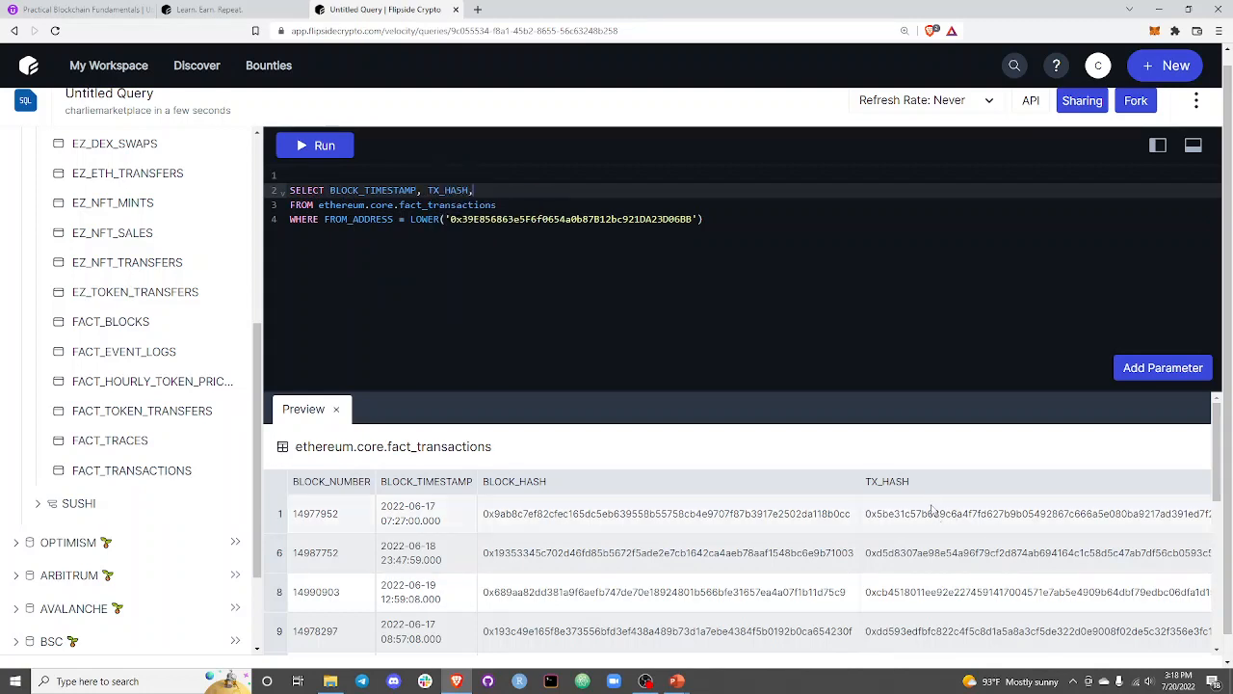
# Check the remaining columns in the table preview and add FROM_ADDRESS and TO_ADDRESS to the SELECT list, ending with a comma.
pyautogui.moveTo(1018, 494); pyautogui.dragTo(1185, 503)
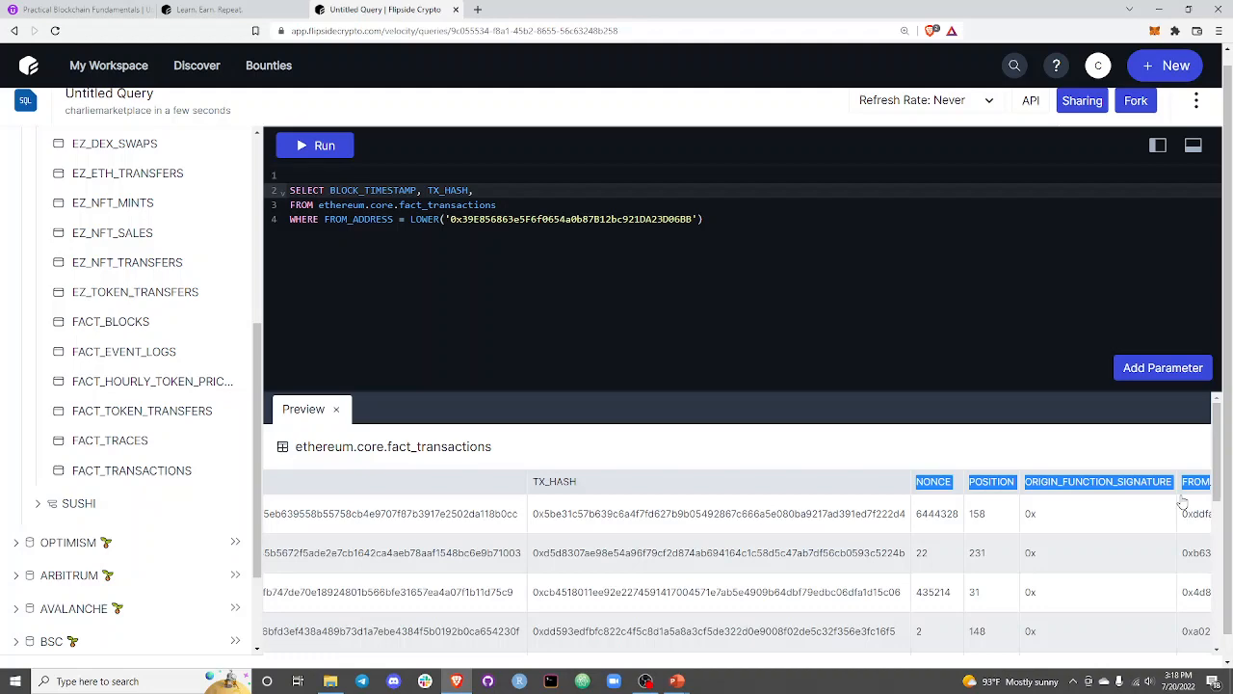
pyautogui.click(898, 487)
pyautogui.click(898, 488)
pyautogui.moveTo(865, 498); pyautogui.dragTo(1219, 490)
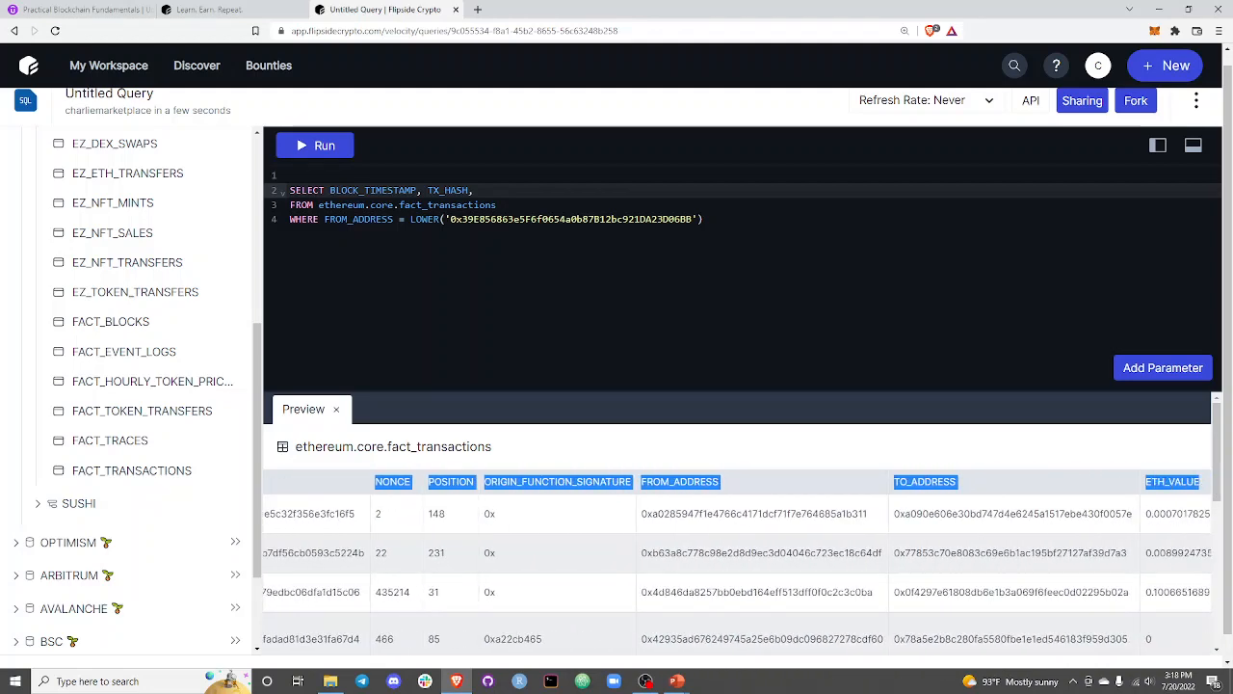
pyautogui.click(498, 204)
pyautogui.click(476, 191)
pyautogui.write('FROM_AD')
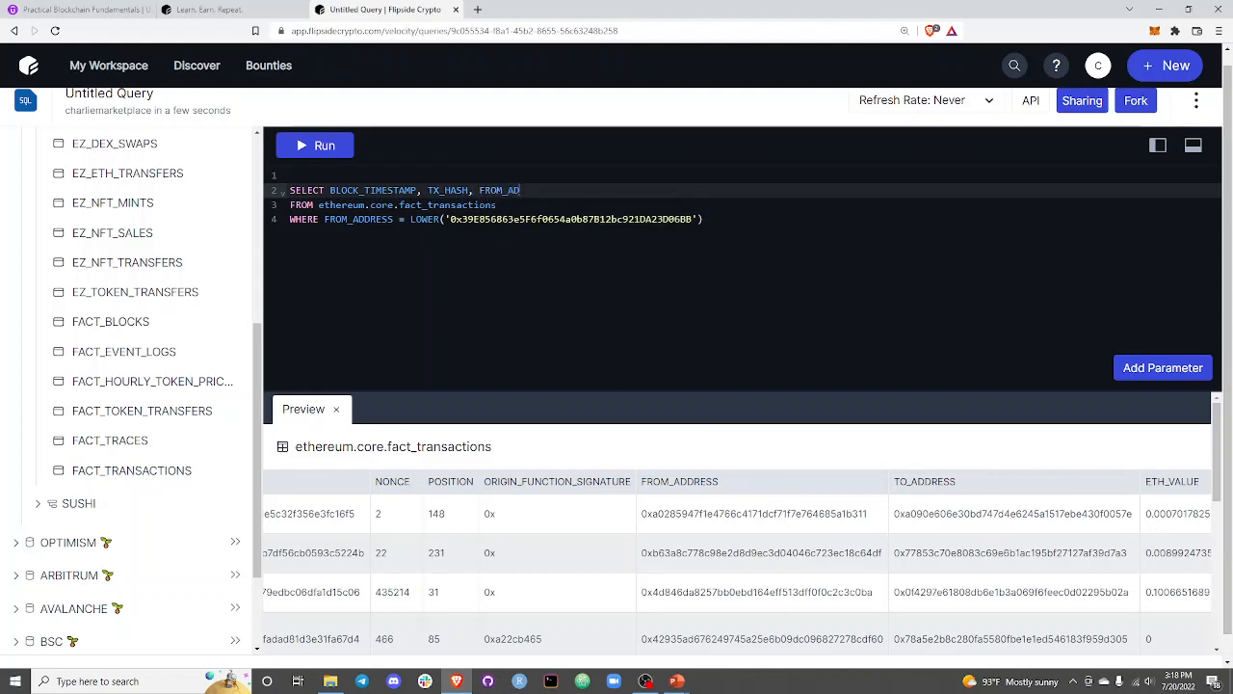
pyautogui.write('DRESS, TO_ADDRESS,')
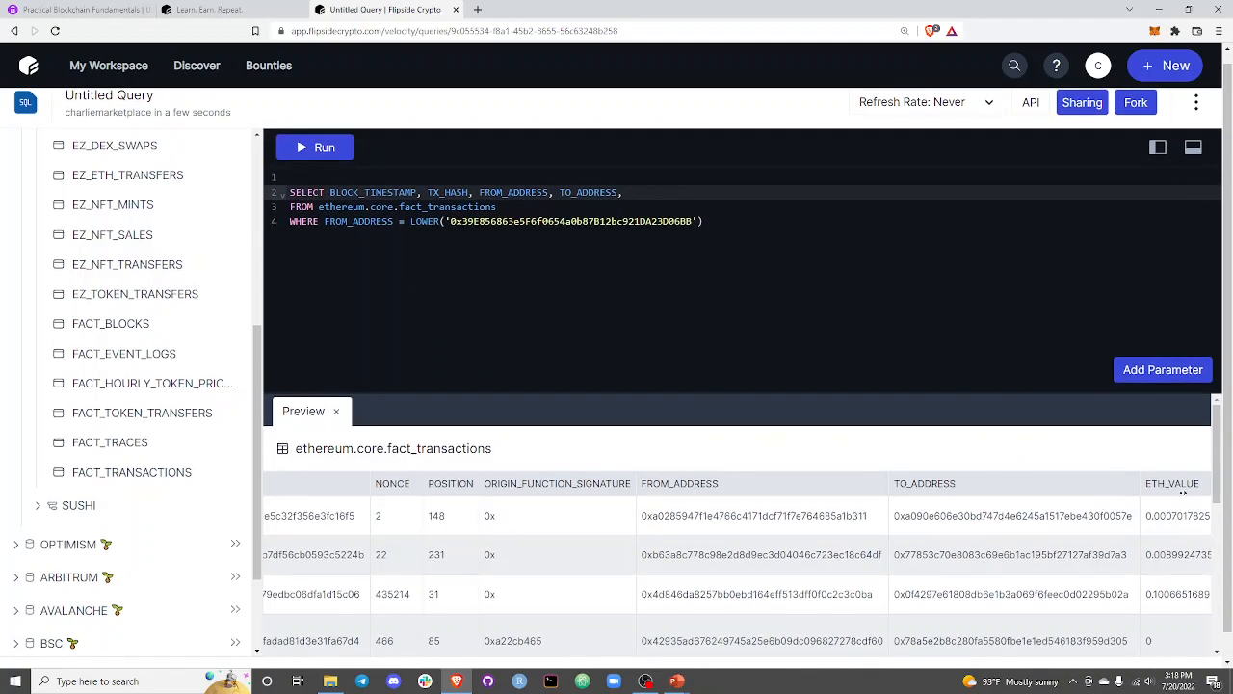
# Look through the value and fee columns in the table preview and add TX_FEE as the last SELECT column.
pyautogui.hotkey('ctrl', 'a')
pyautogui.click(1161, 631)
pyautogui.moveTo(1144, 555); pyautogui.dragTo(1224, 559)
pyautogui.click(916, 553)
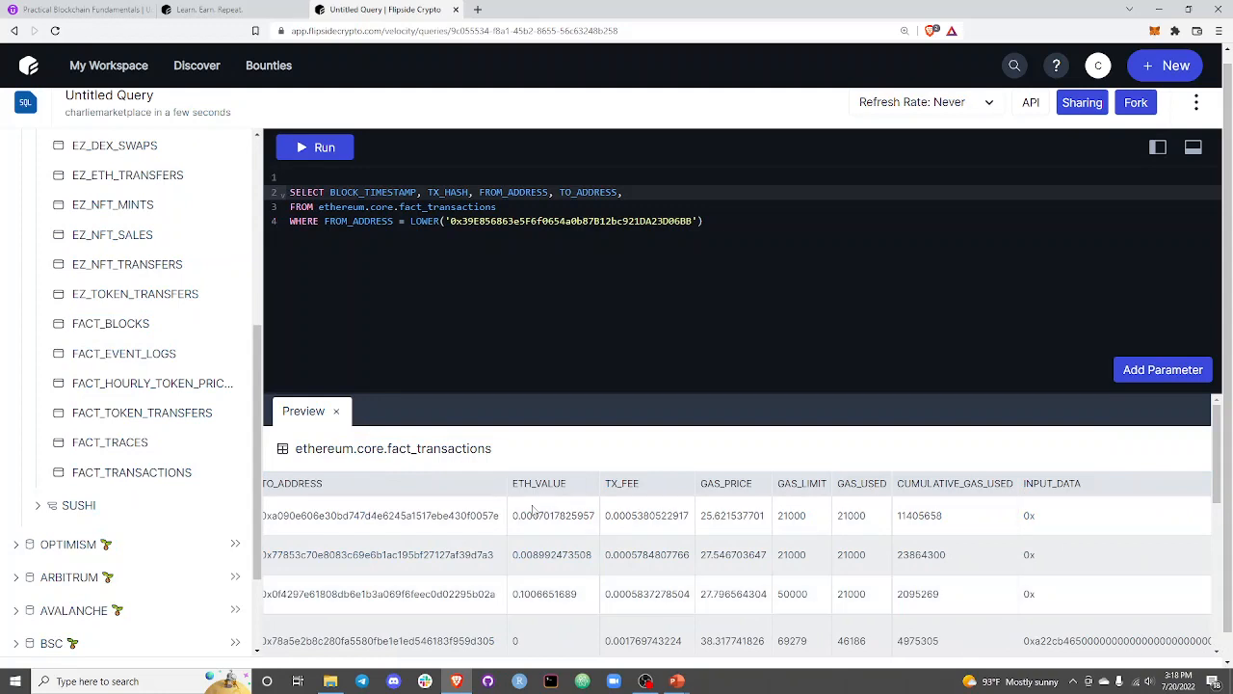
pyautogui.doubleClick(516, 641)
pyautogui.write('TX_FEE')
pyautogui.click(810, 239)
pyautogui.write(';')
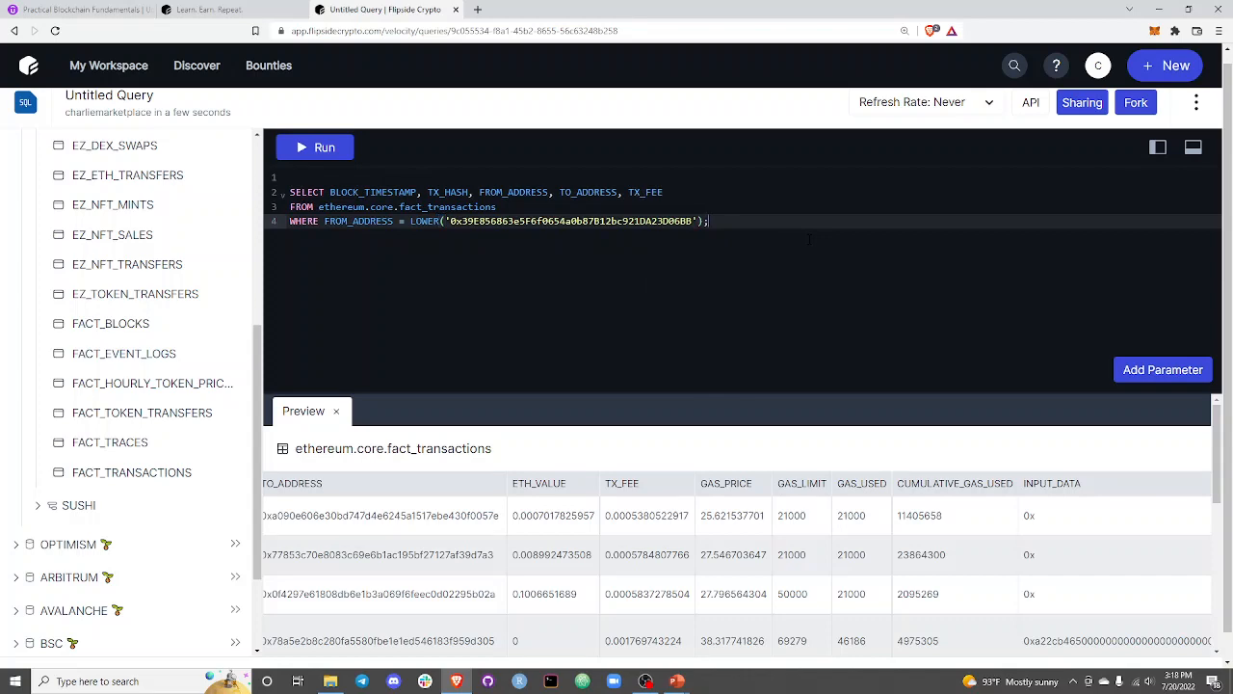
pyautogui.press('BackSpace')
# Add ORDER BY BLOCK_TIMESTAMP ASC; on a new line below the WHERE clause and run the query.
pyautogui.press('Return')
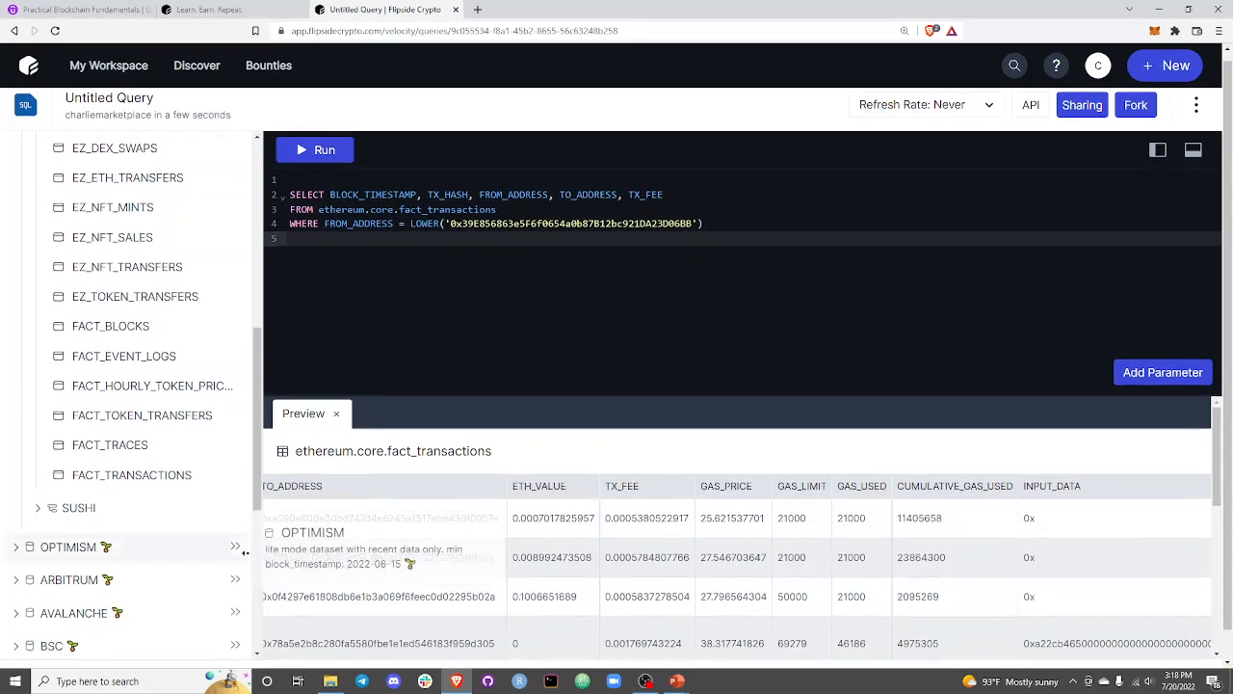
pyautogui.moveTo(366, 492); pyautogui.dragTo(226, 485)
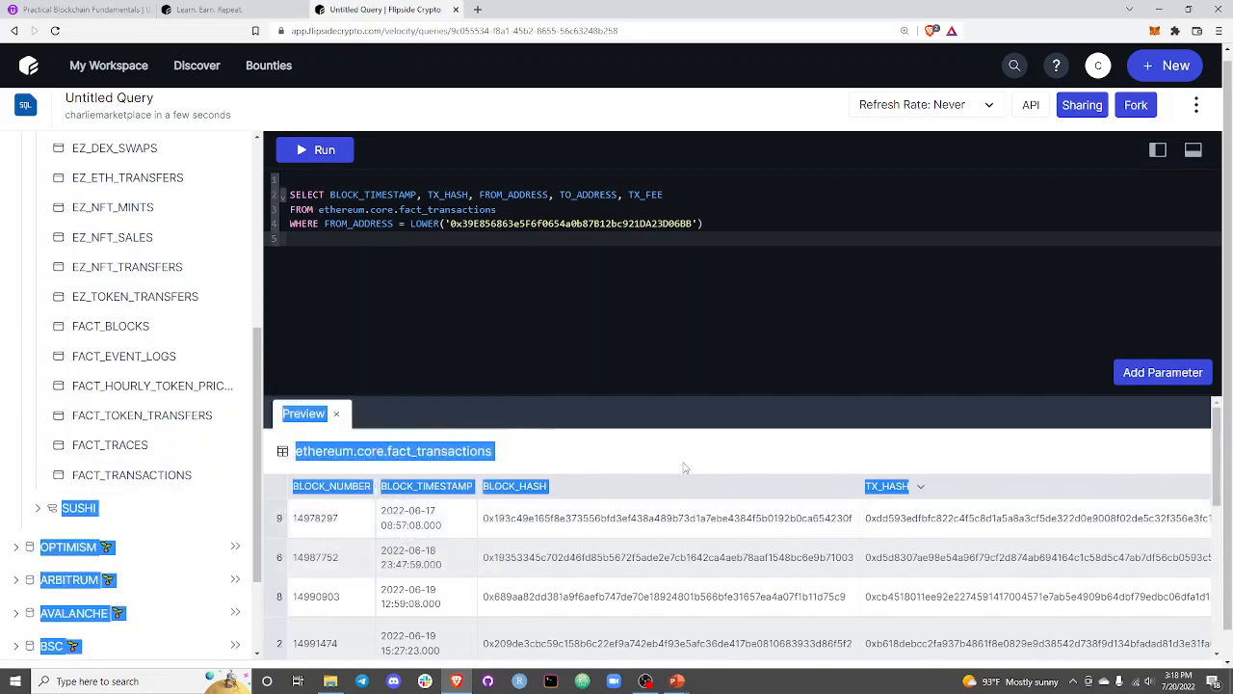
pyautogui.click(625, 302)
pyautogui.click(714, 223)
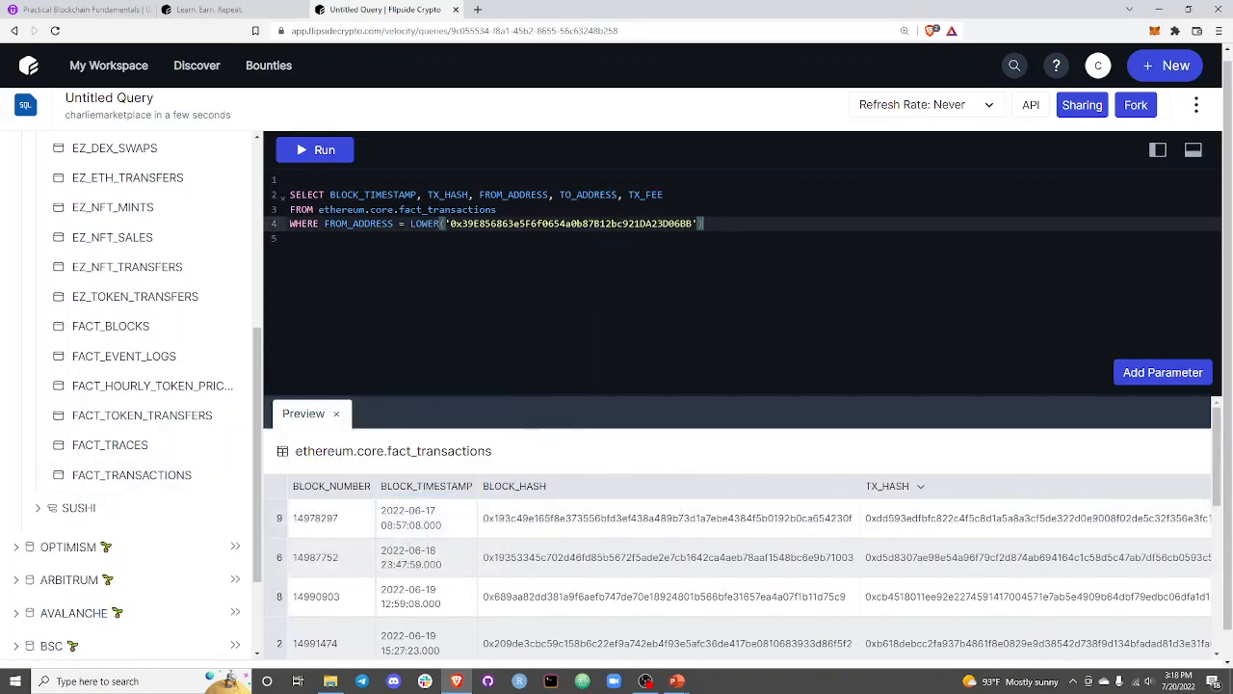
pyautogui.press('Return')
pyautogui.write('ORDER BY BLO')
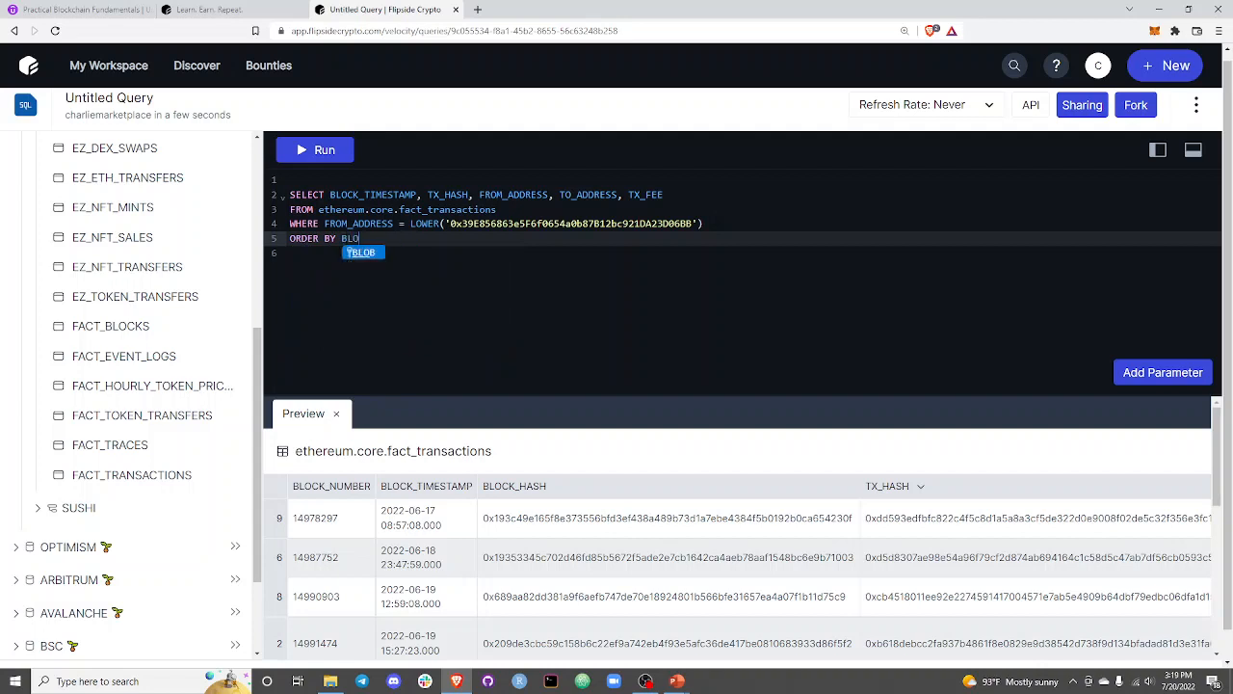
pyautogui.write('CK_TIMESTAMP')
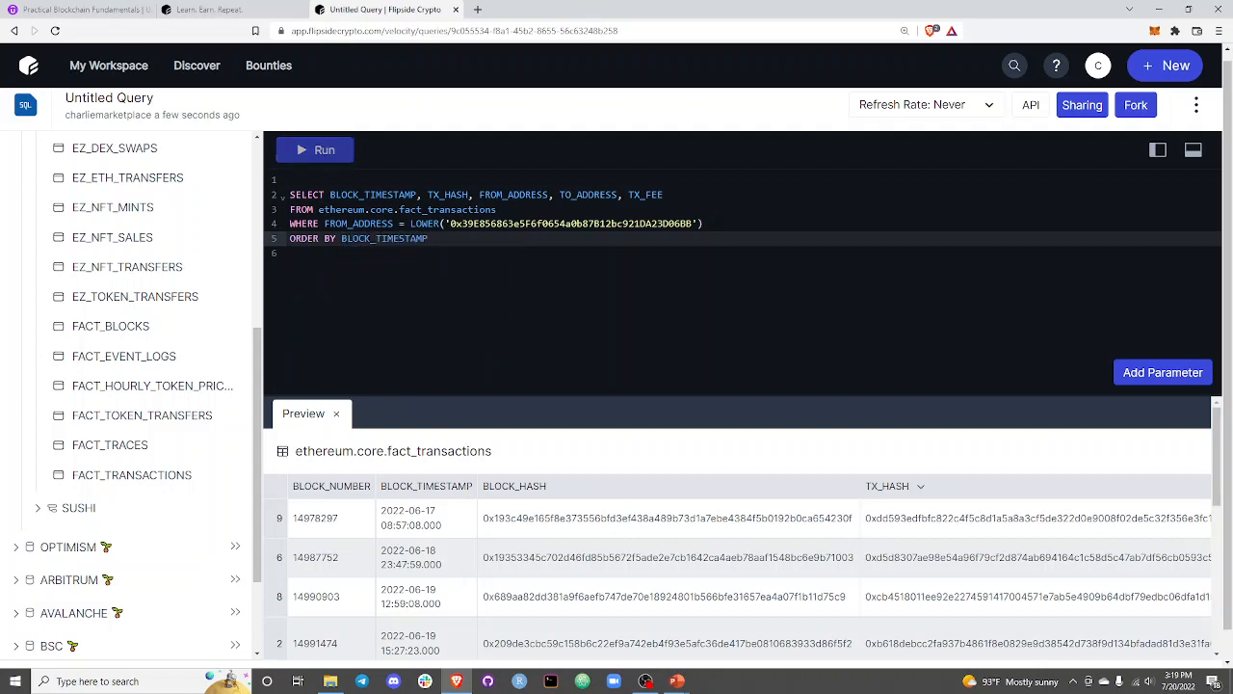
pyautogui.write(' ASC;')
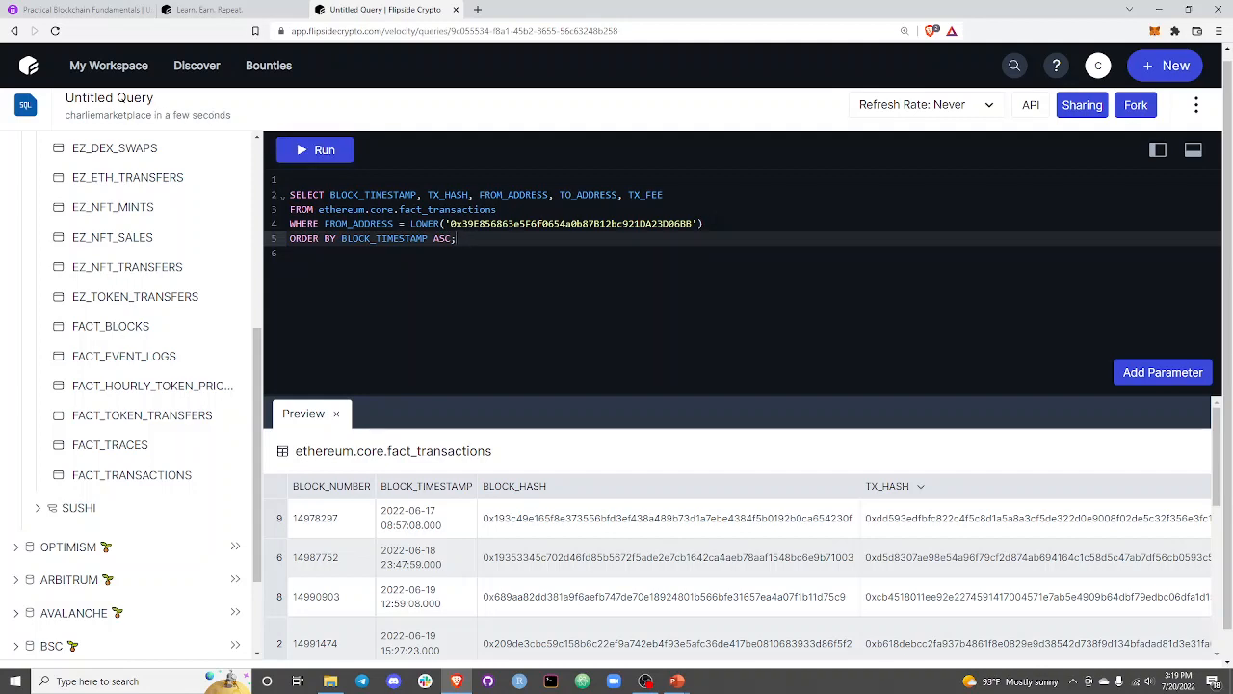
pyautogui.hotkey('ctrl', 'Return')
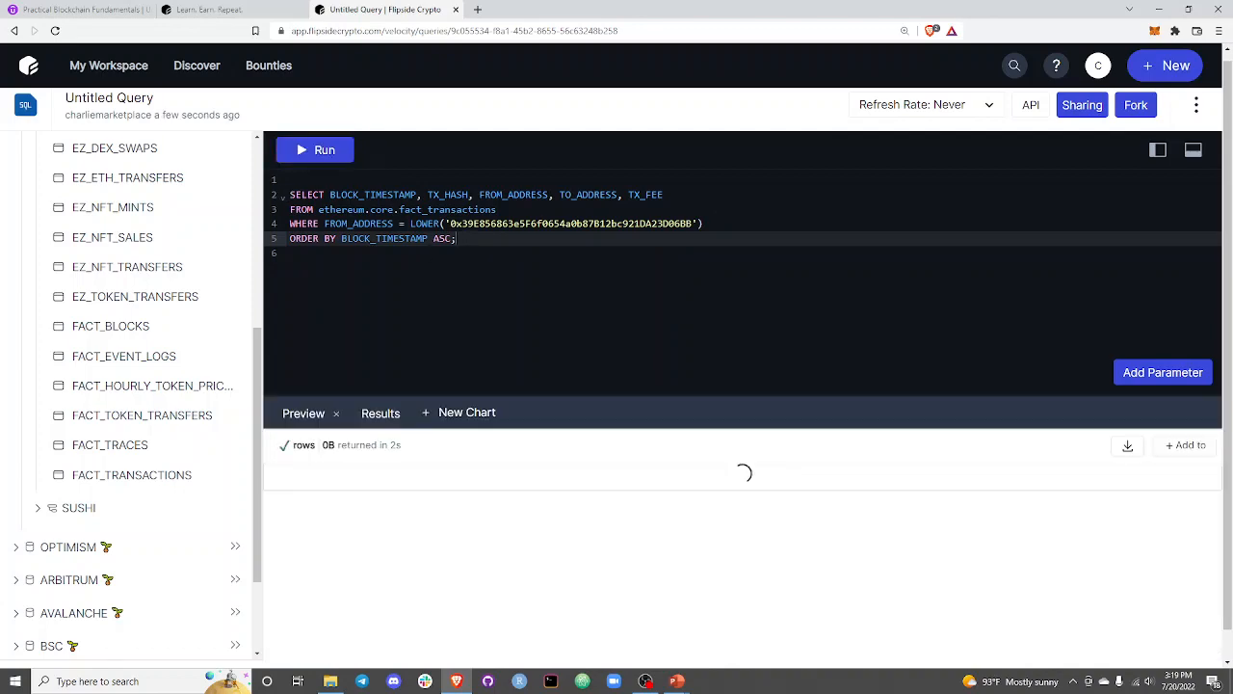
# Review the query's clauses and examine the timestamps, transaction hashes, sender and recipient addresses and fees in the results table.
pyautogui.click(292, 181)
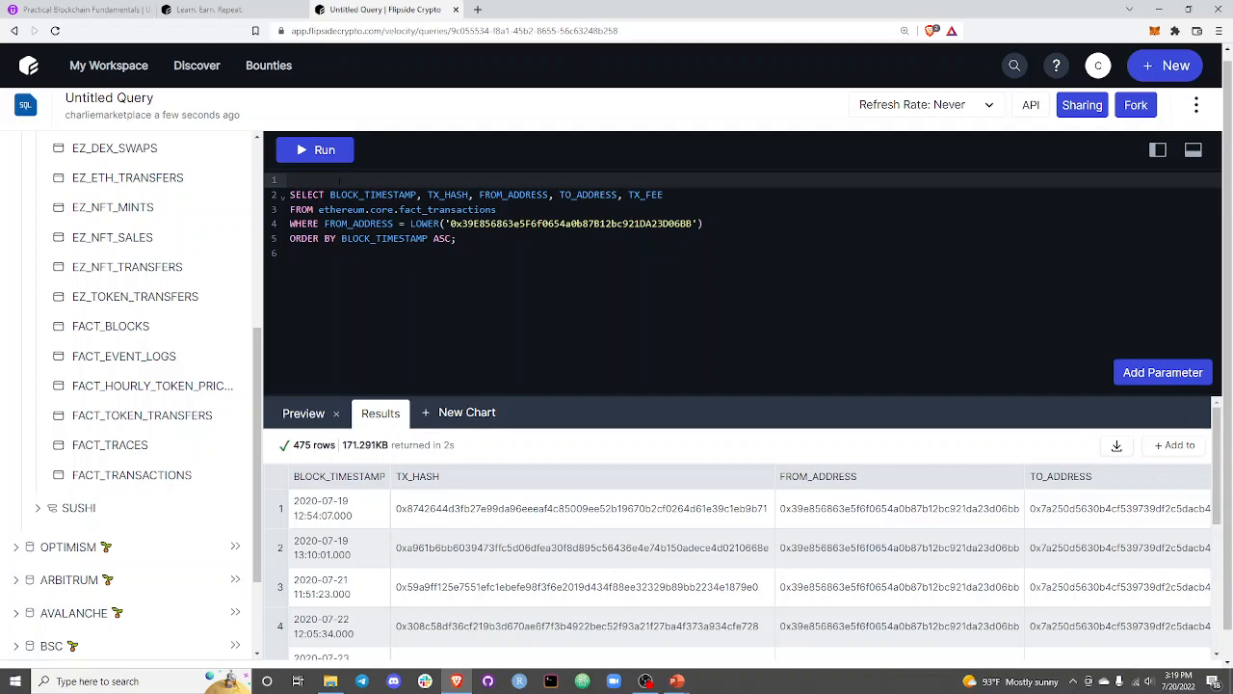
pyautogui.moveTo(290, 209); pyautogui.dragTo(428, 238)
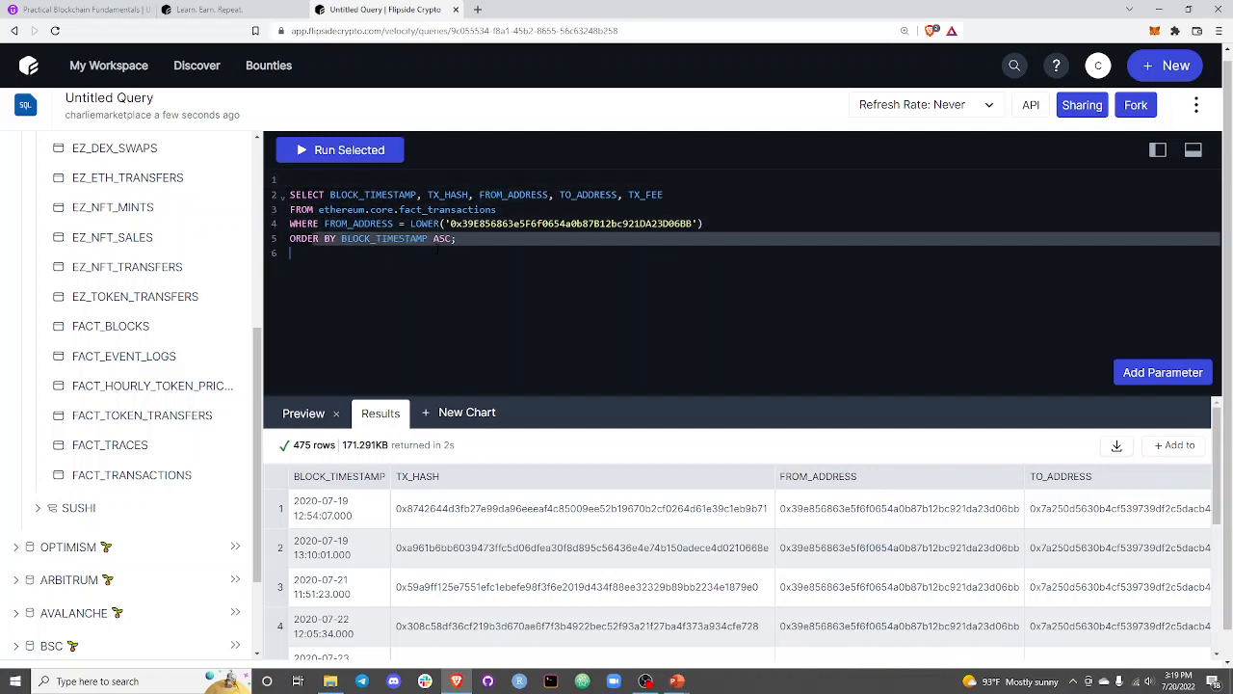
pyautogui.click(463, 238)
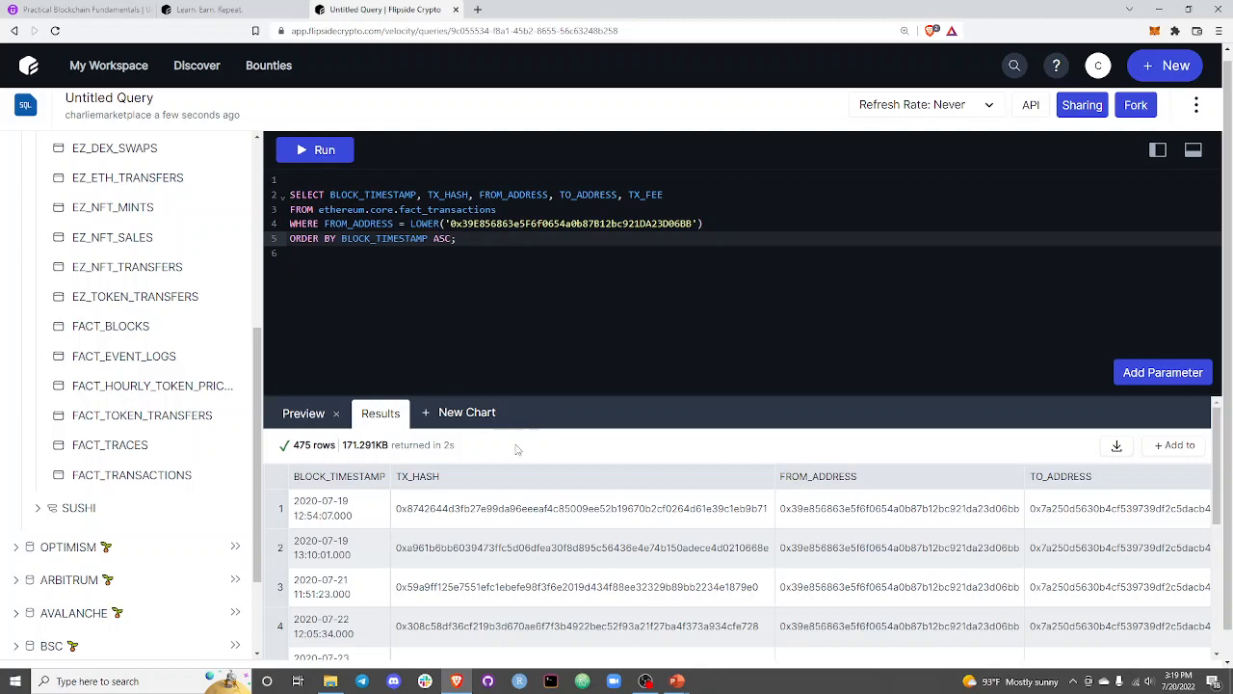
pyautogui.moveTo(347, 501); pyautogui.dragTo(293, 501)
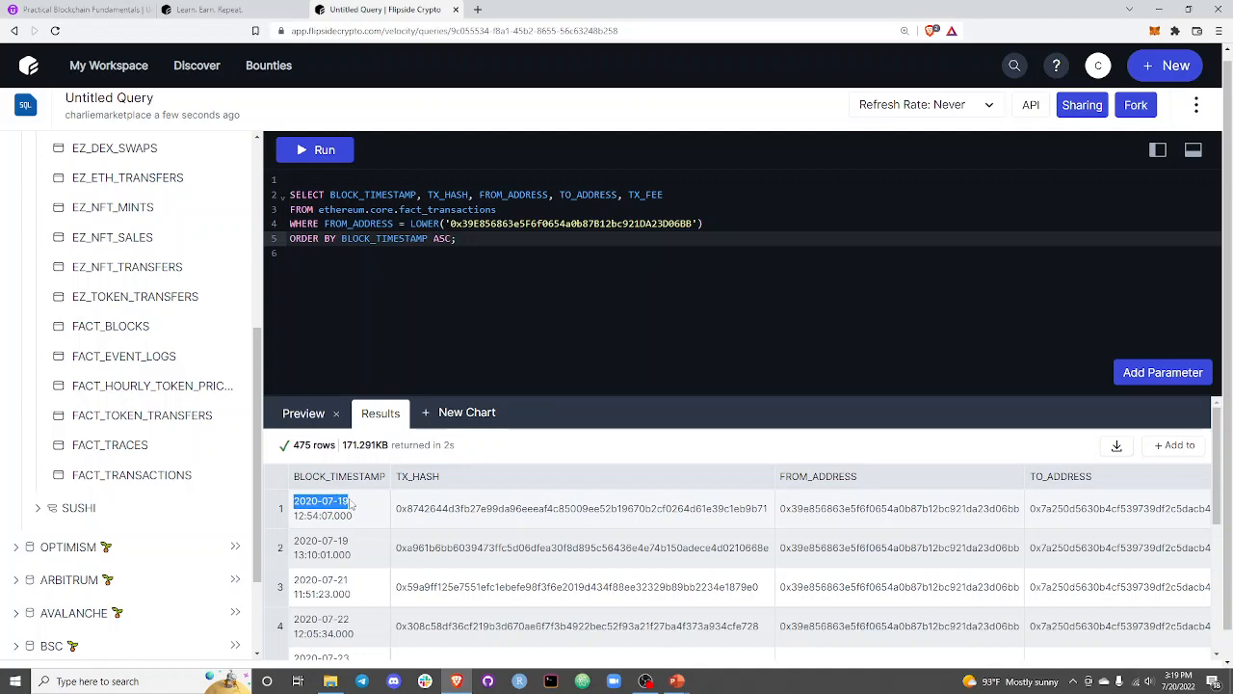
pyautogui.click(616, 325)
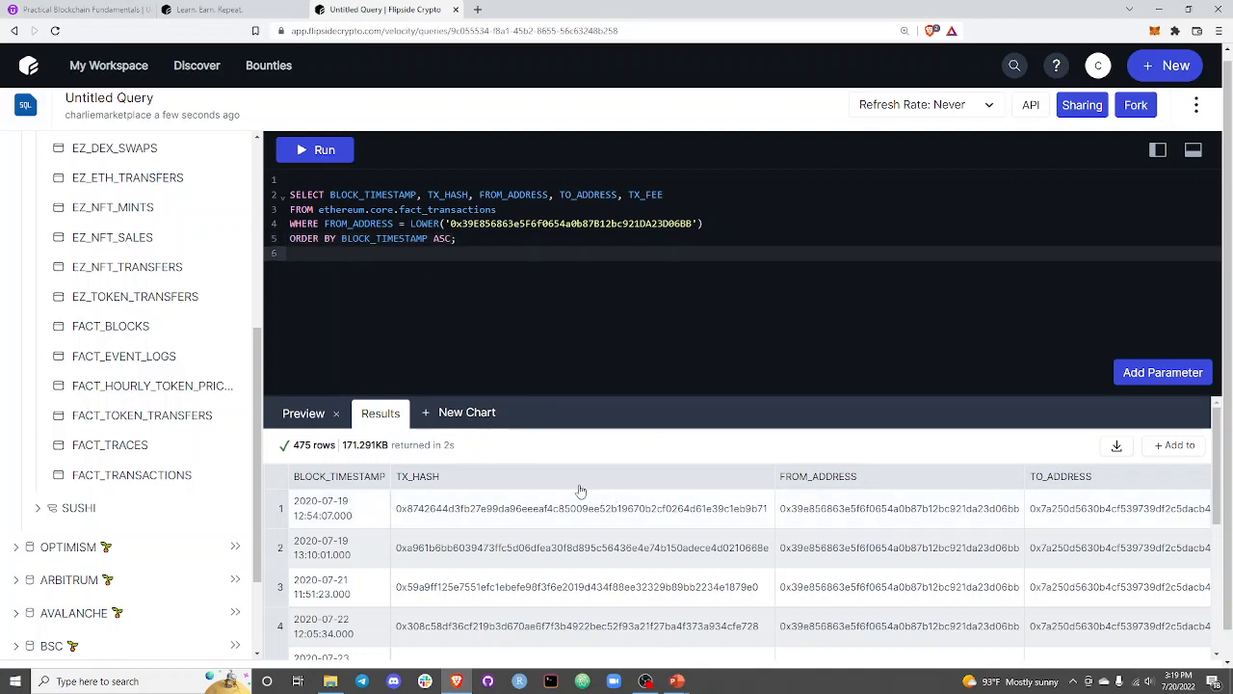
pyautogui.moveTo(771, 479); pyautogui.dragTo(1216, 494)
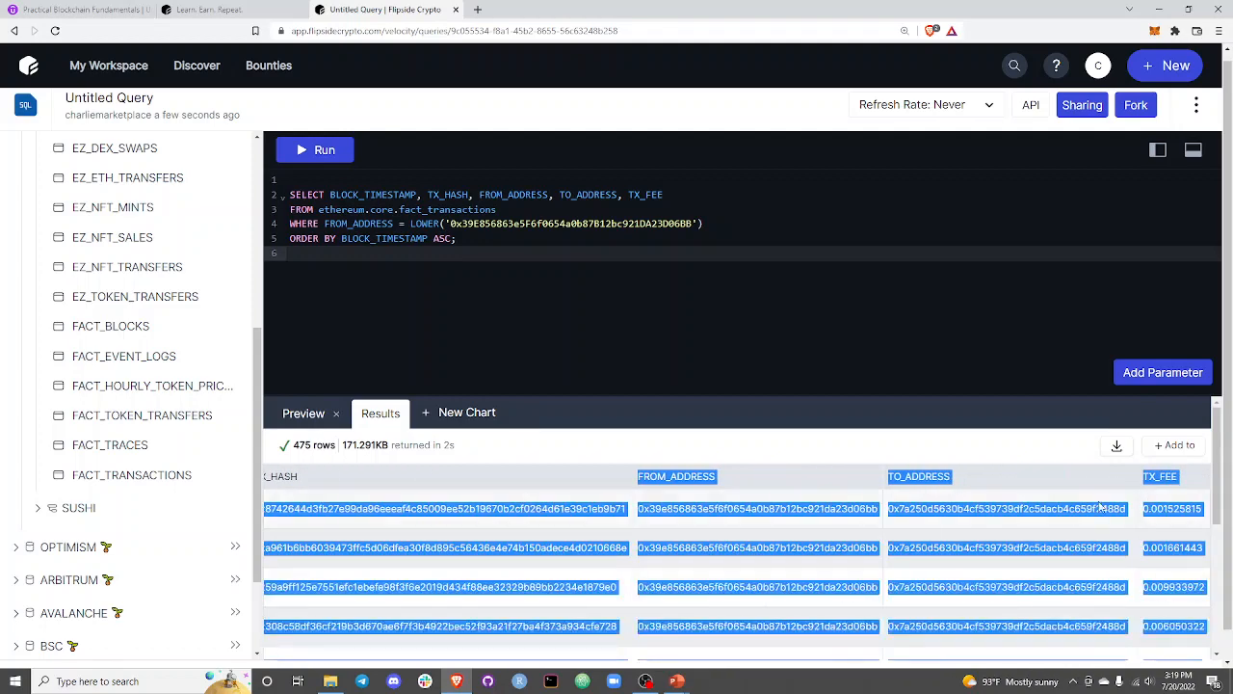
pyautogui.click(1101, 507)
pyautogui.moveTo(1069, 508); pyautogui.dragTo(1199, 507)
pyautogui.click(1164, 509)
pyautogui.click(1038, 529)
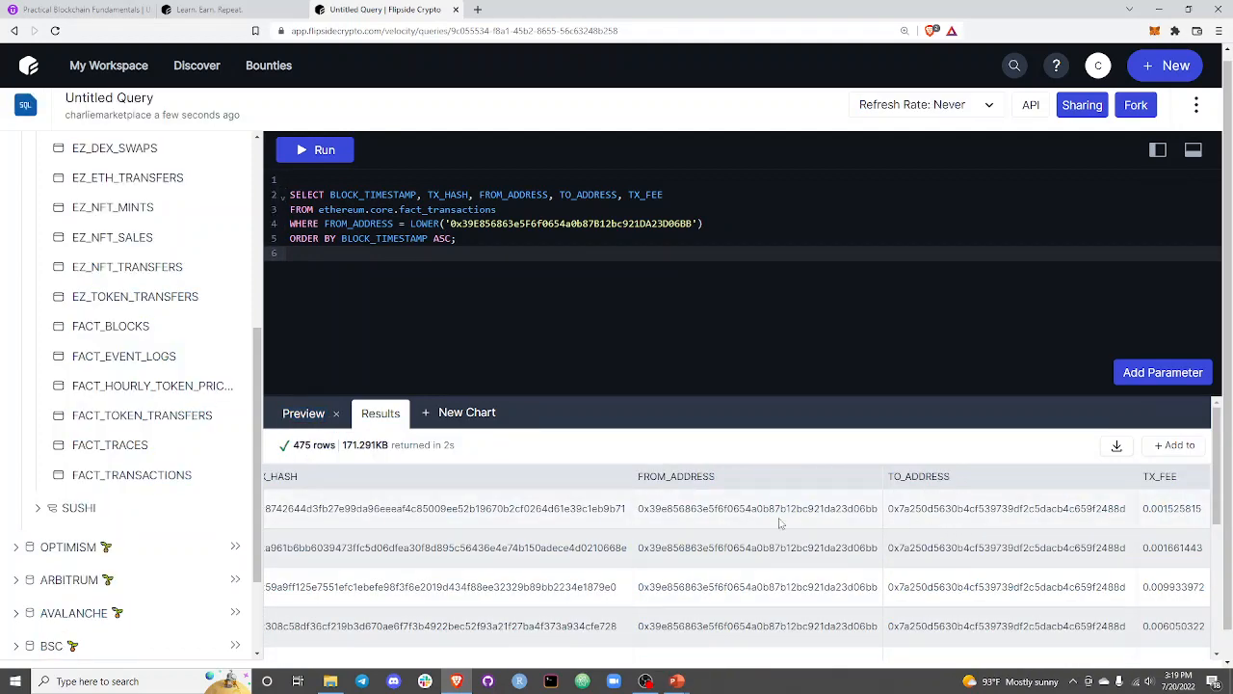
pyautogui.moveTo(775, 521); pyautogui.dragTo(382, 480)
pyautogui.click(550, 483)
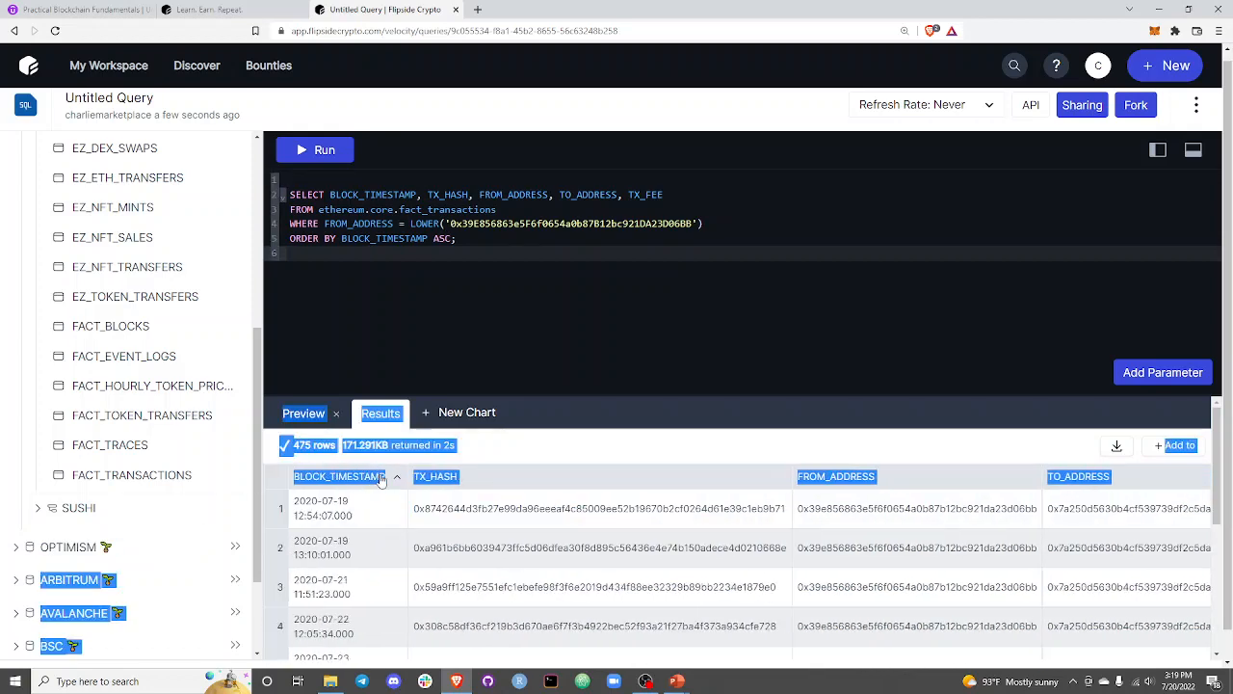
pyautogui.click(576, 438)
pyautogui.doubleClick(537, 511)
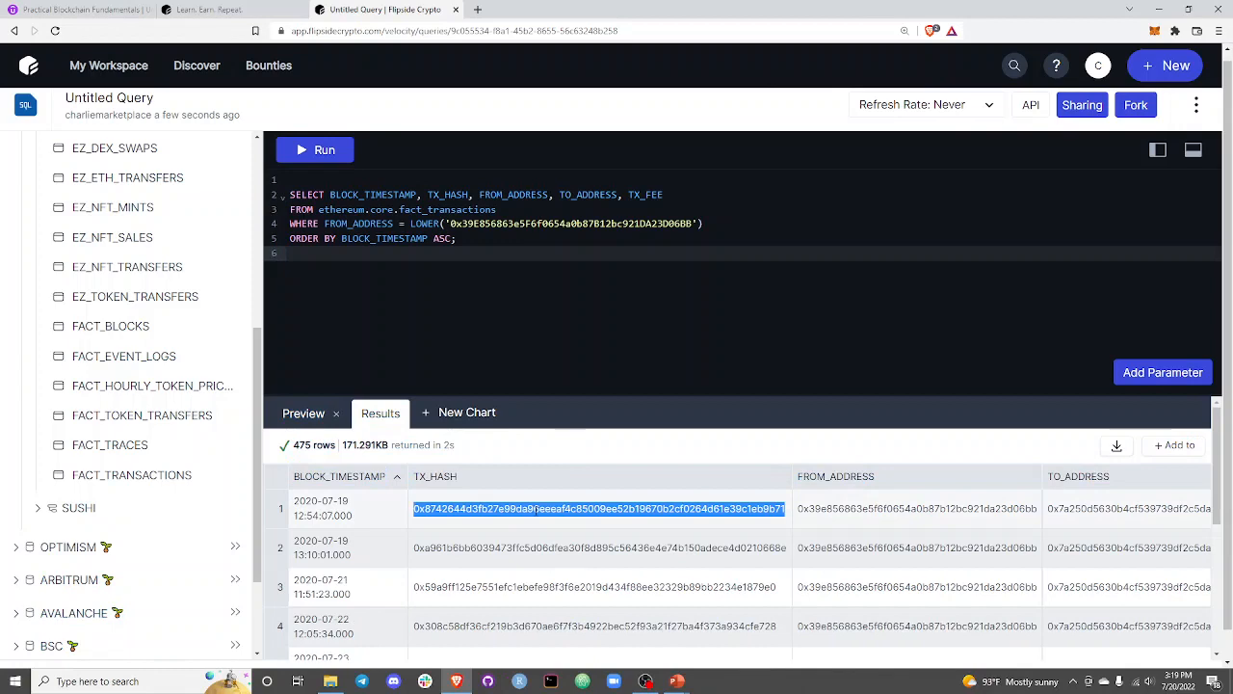
pyautogui.click(518, 281)
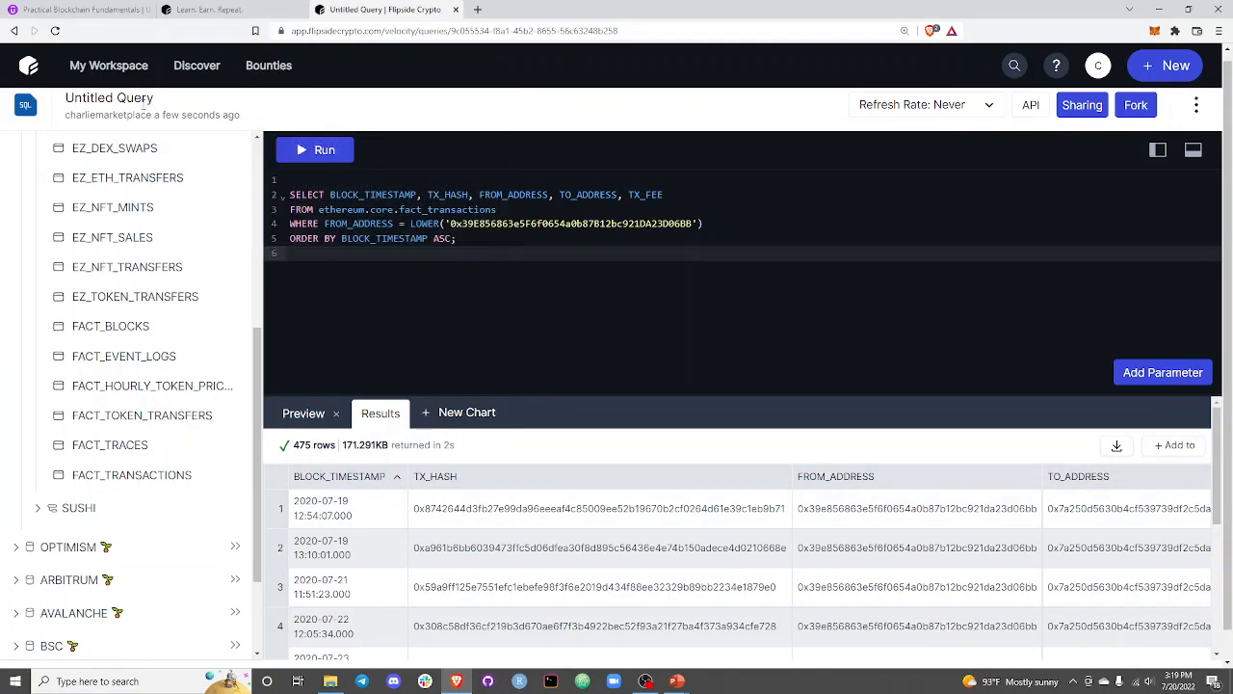
# Rename the query Charliemarketplace_tx_history and set its refresh rate to Daily.
pyautogui.click(142, 100)
pyautogui.write('Charliema')
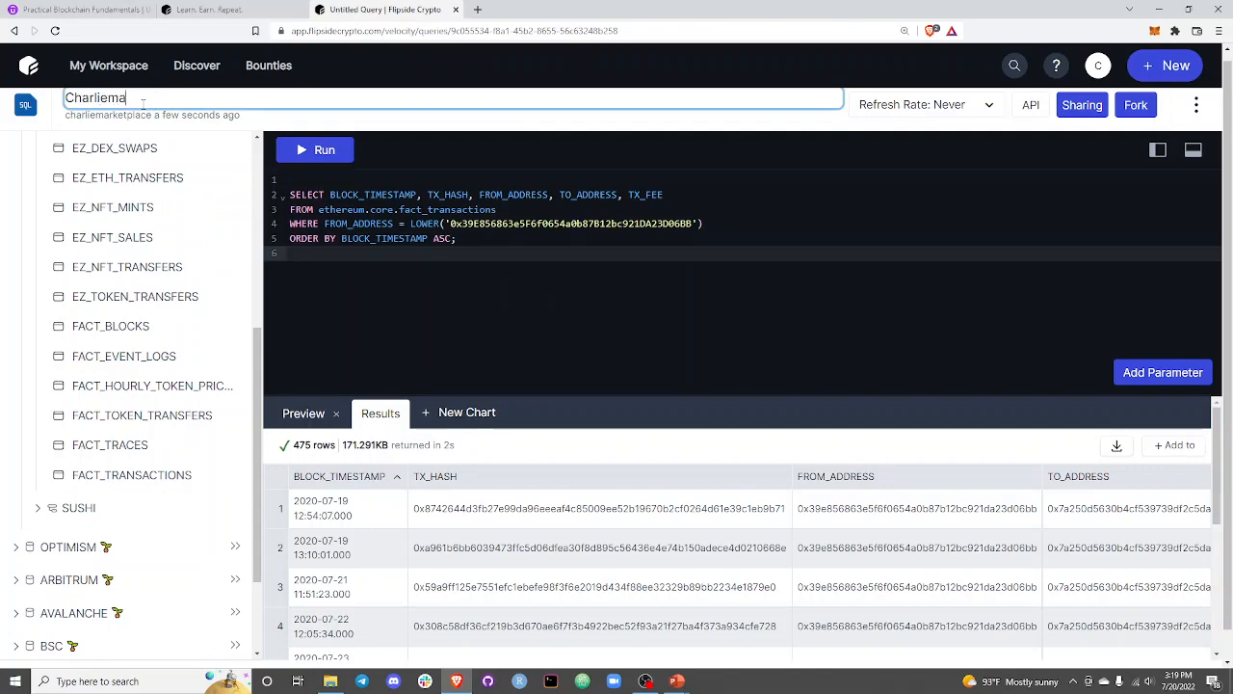
pyautogui.write('rketplace_tx_history')
pyautogui.press('Return')
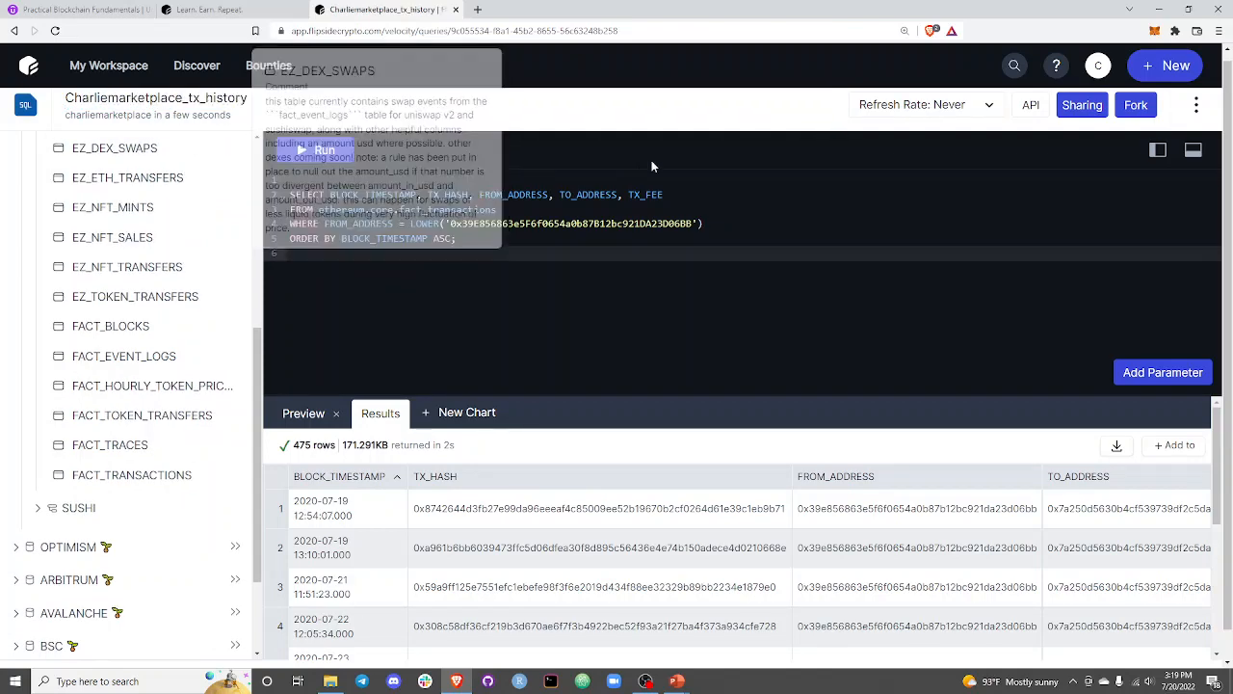
pyautogui.click(964, 106)
pyautogui.click(930, 182)
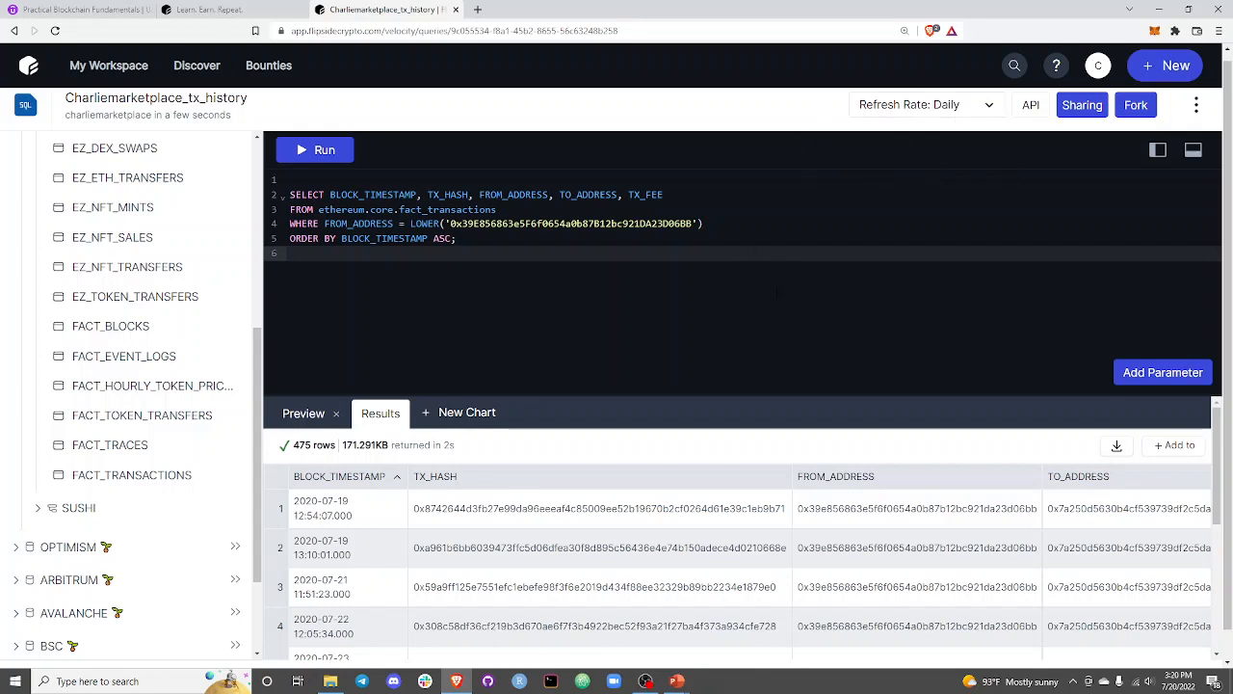
# Open the query's API endpoint in a new browser tab and examine its URL and the returned JSON transaction data.
pyautogui.click(1030, 105)
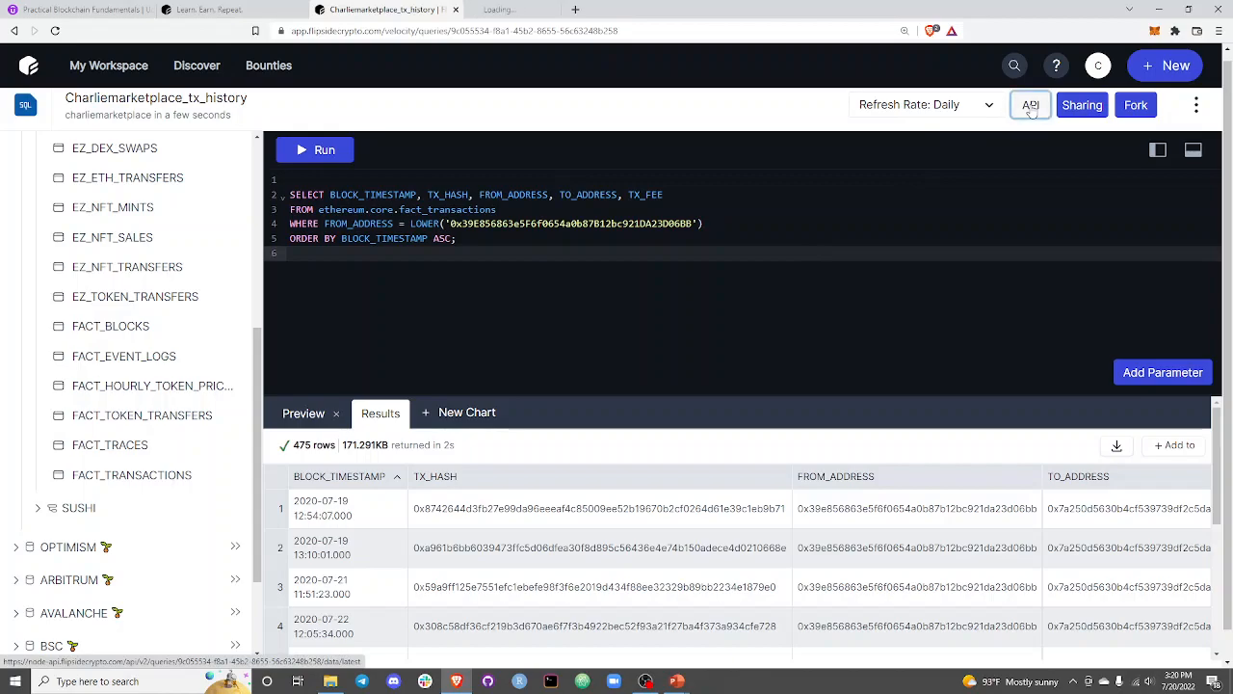
pyautogui.click(591, 8)
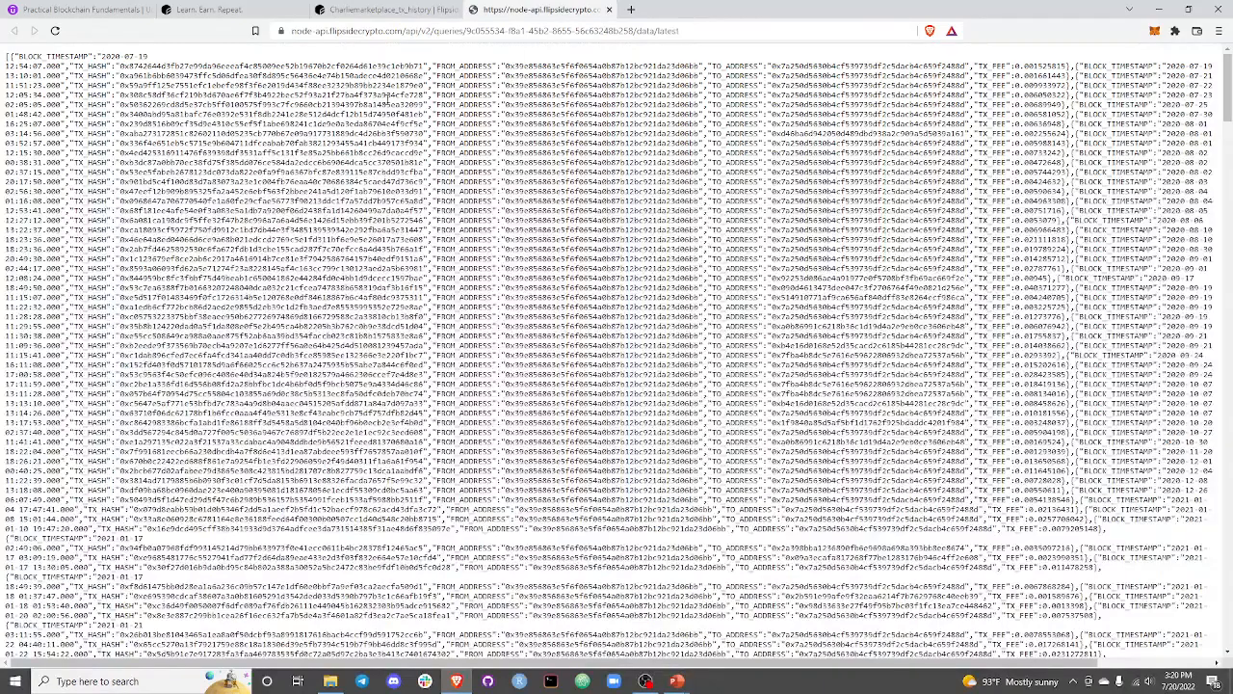
pyautogui.click(369, 30)
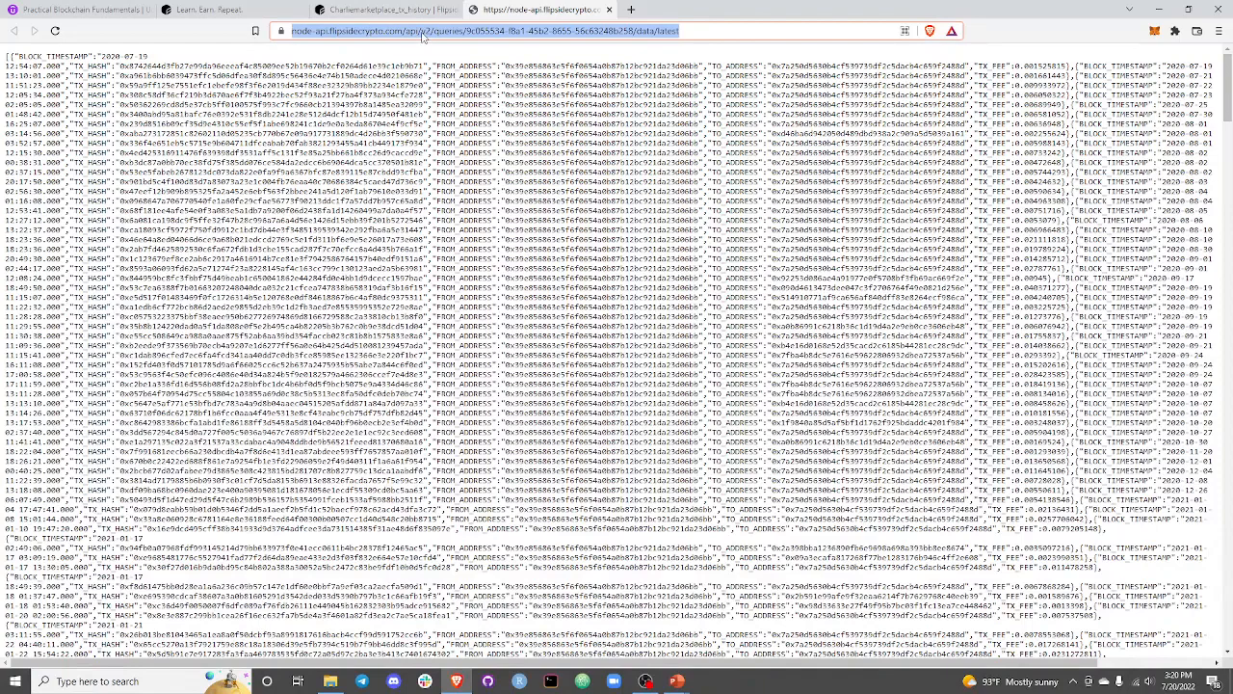
pyautogui.click(6, 61)
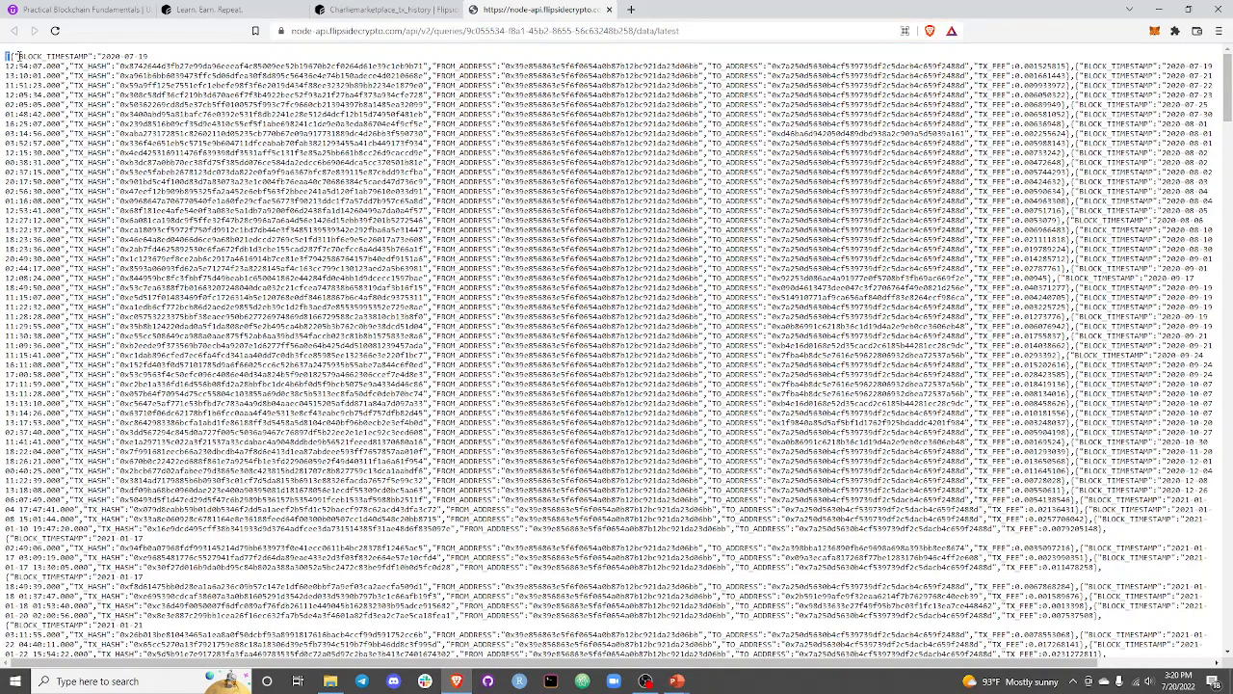
pyautogui.moveTo(8, 57); pyautogui.dragTo(157, 131)
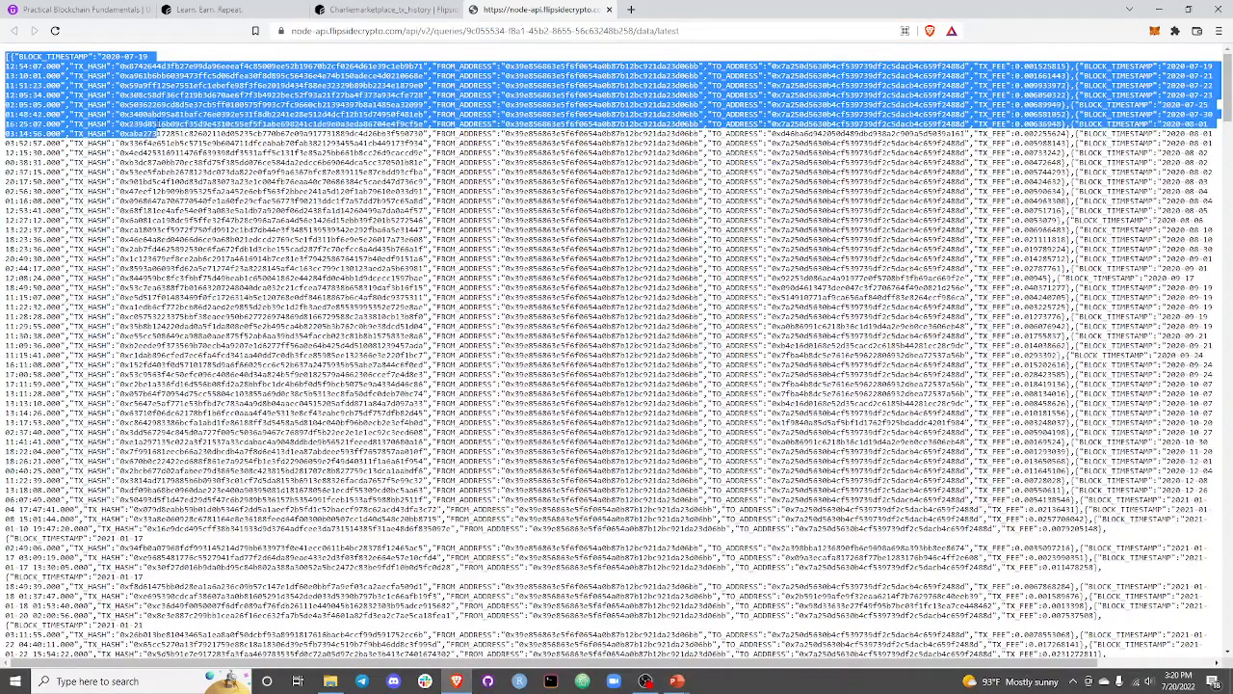
# Compare the Charliemarketplace_tx_history query and its results table with the JSON transaction data at its API endpoint, and return to the query.
pyautogui.click(256, 154)
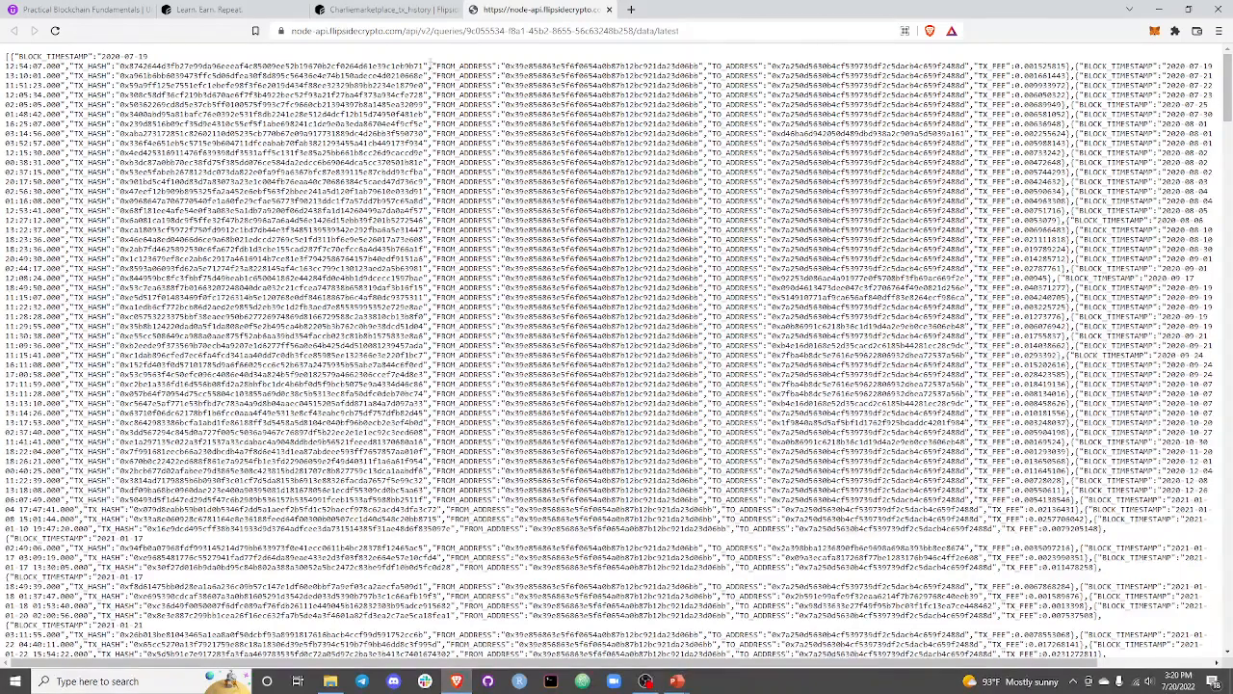
pyautogui.click(405, 10)
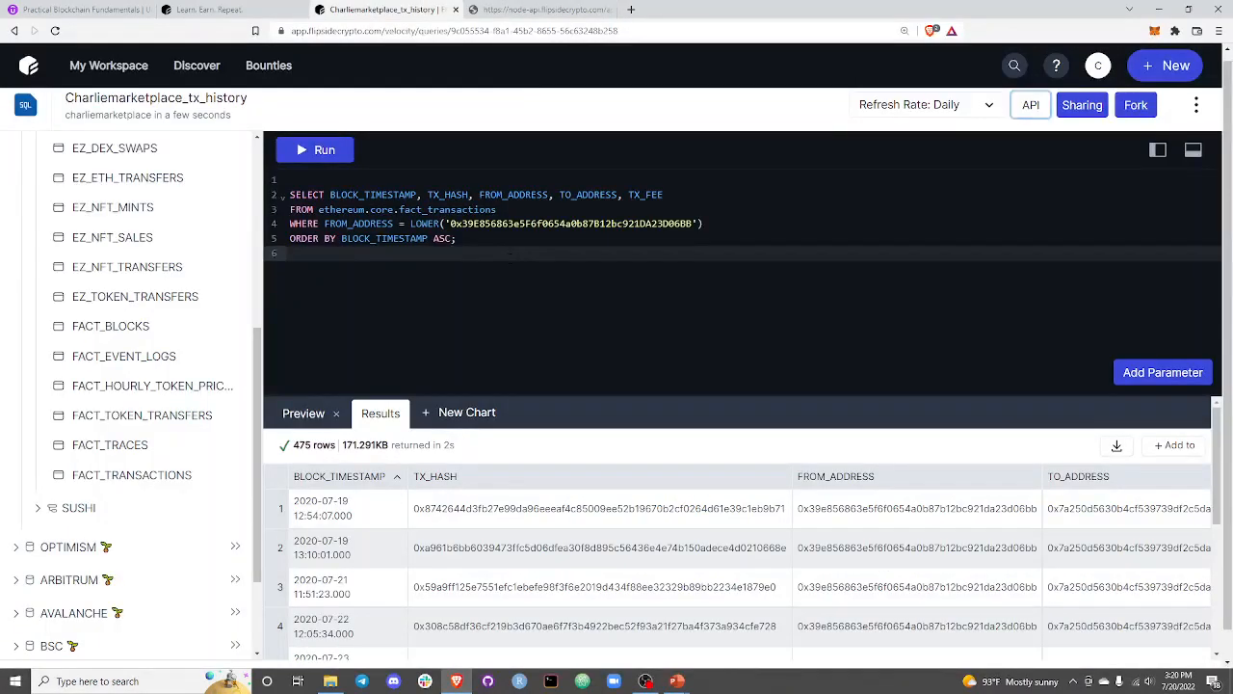
pyautogui.click(510, 253)
pyautogui.click(474, 177)
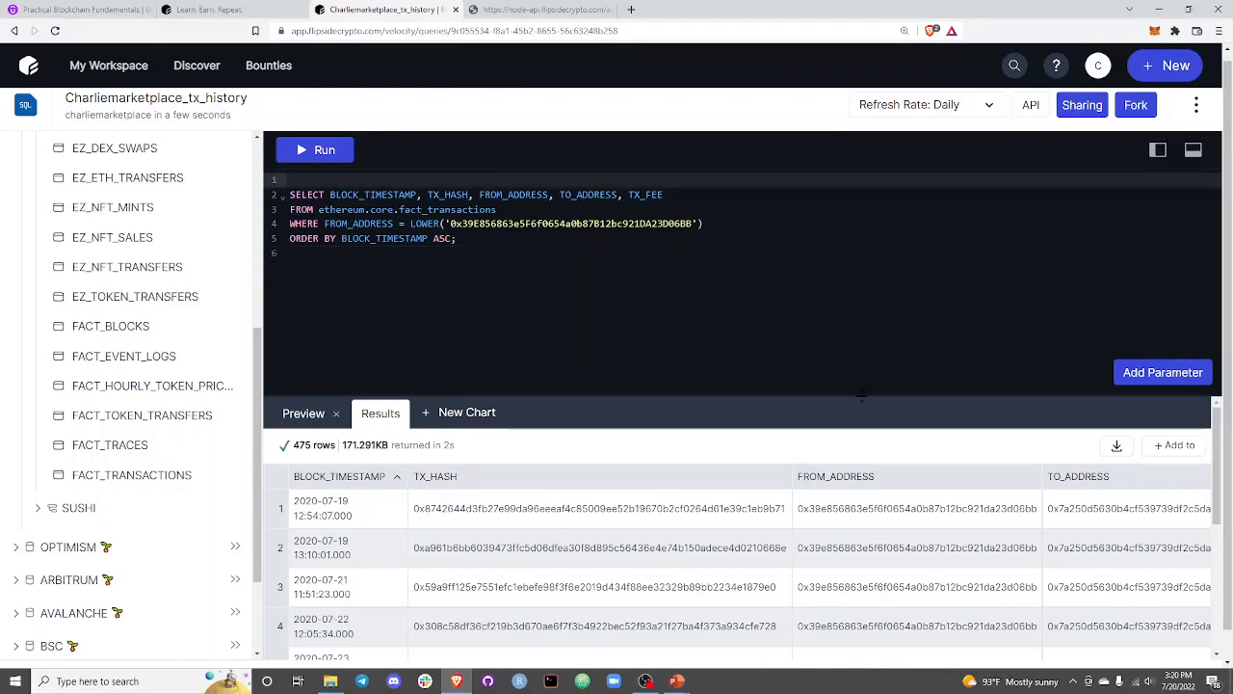
pyautogui.click(547, 11)
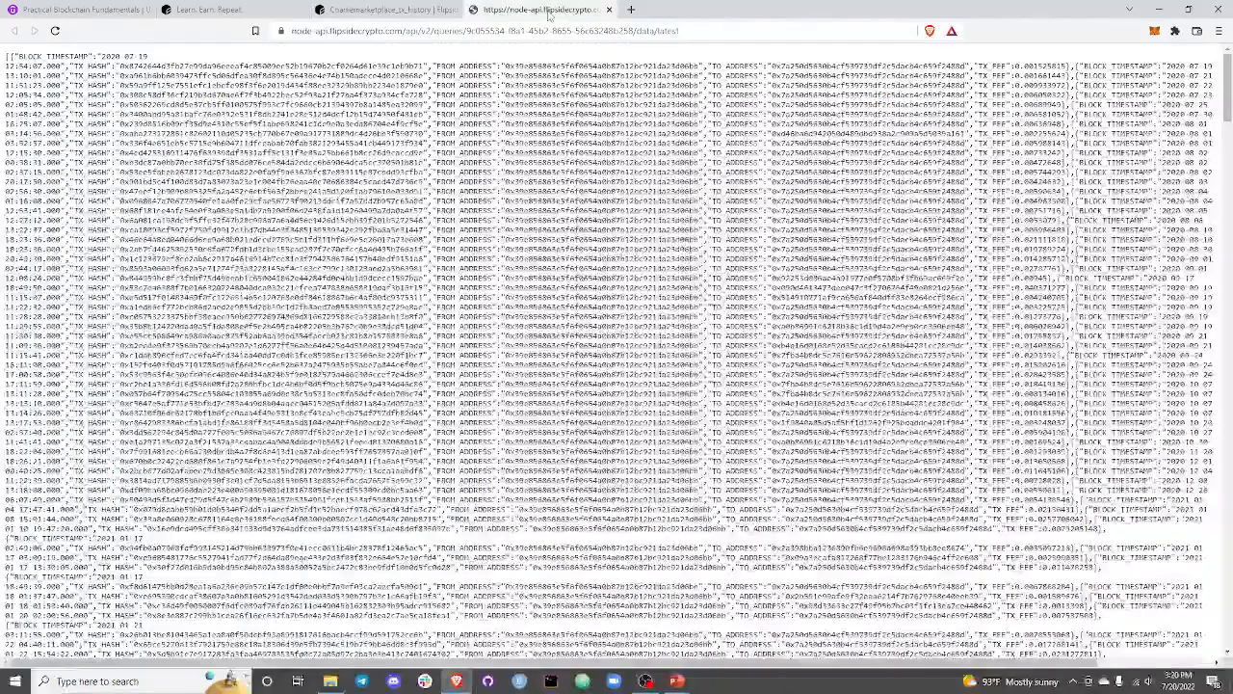
pyautogui.click(424, 9)
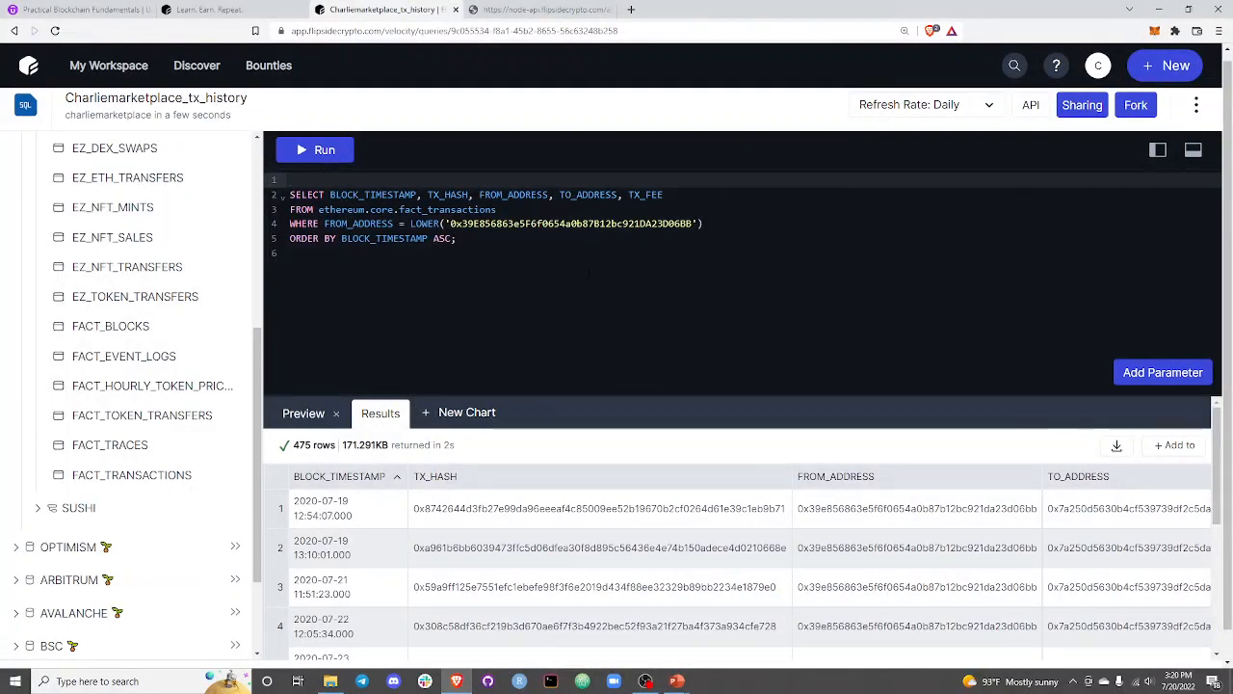
pyautogui.click(574, 256)
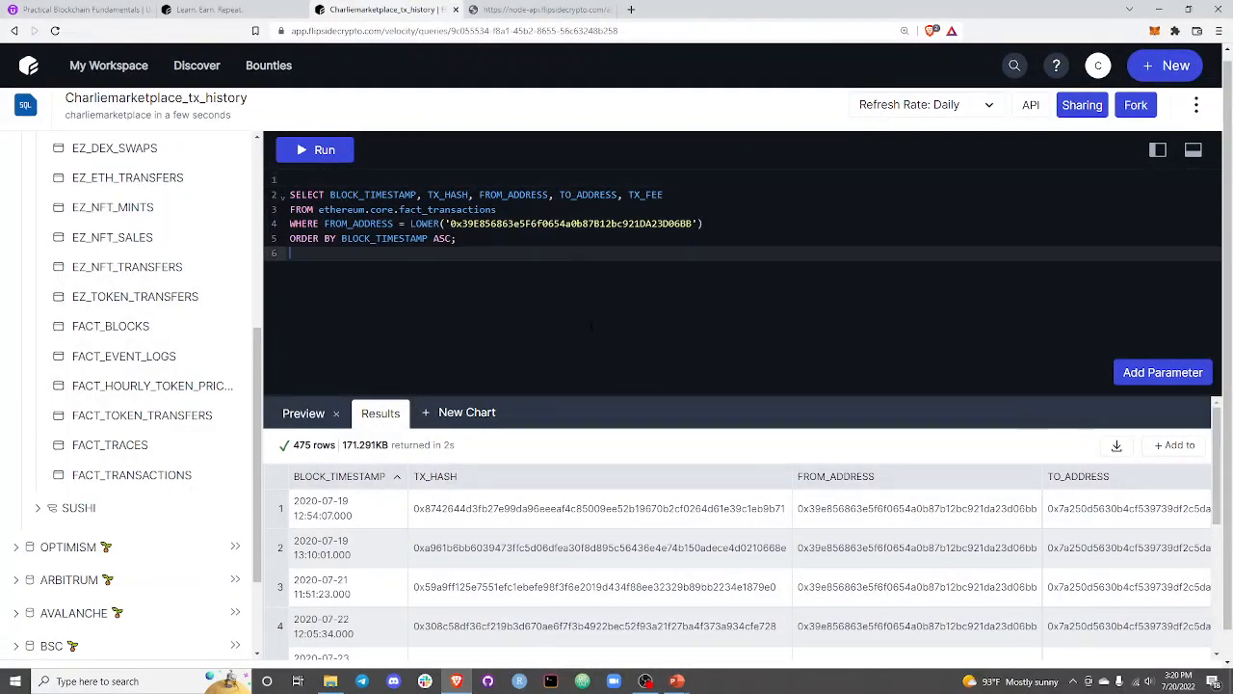